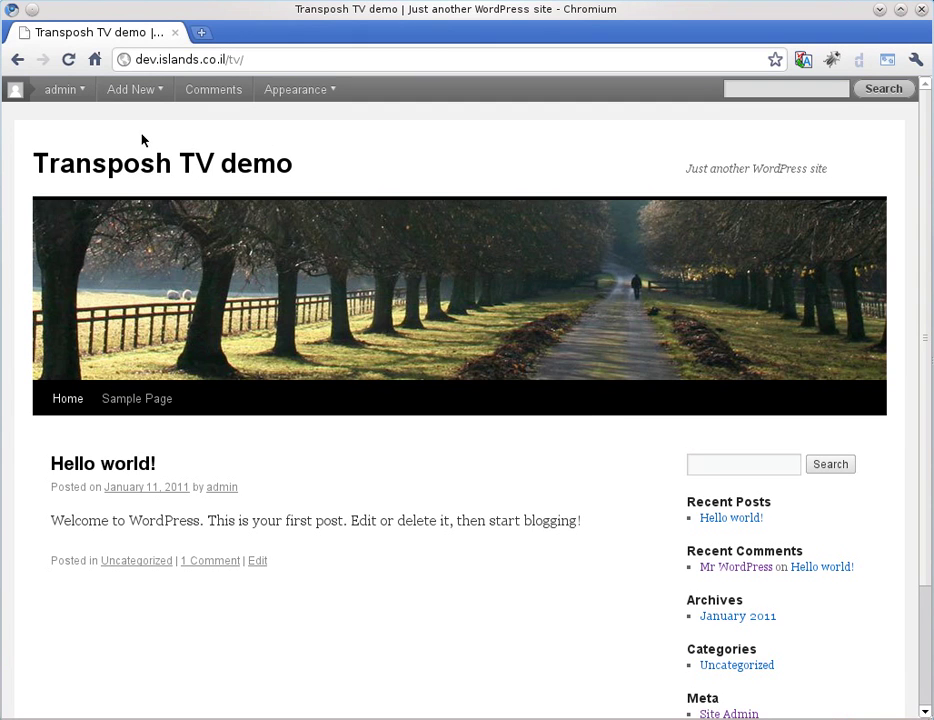
# - Activate the Transposh Translation Filter plugin from the installed plugins list
pyautogui.moveTo(96, 96)
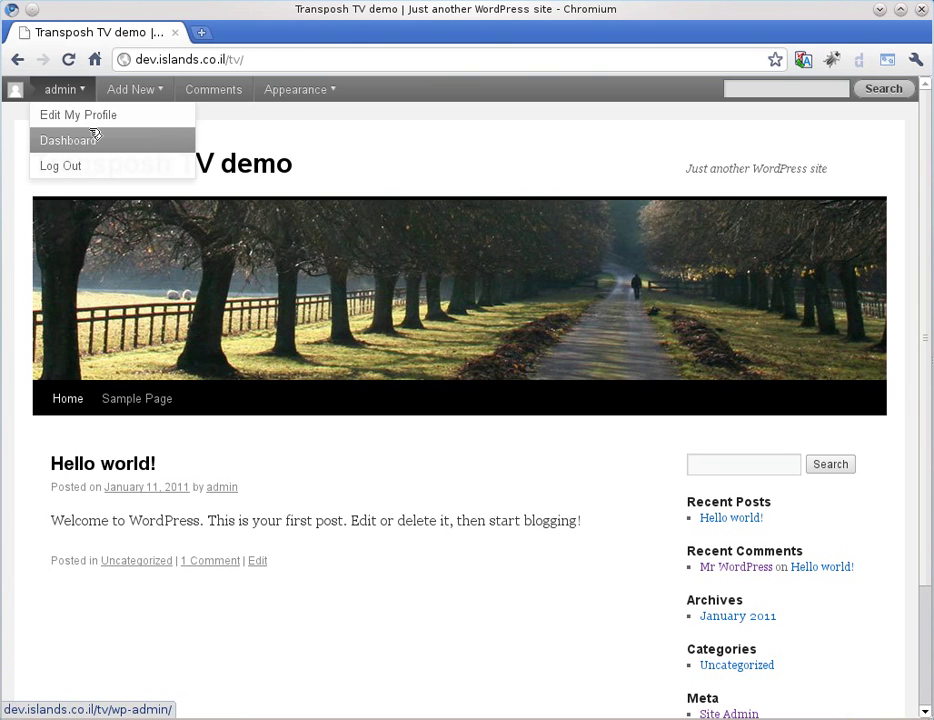
pyautogui.click(95, 134)
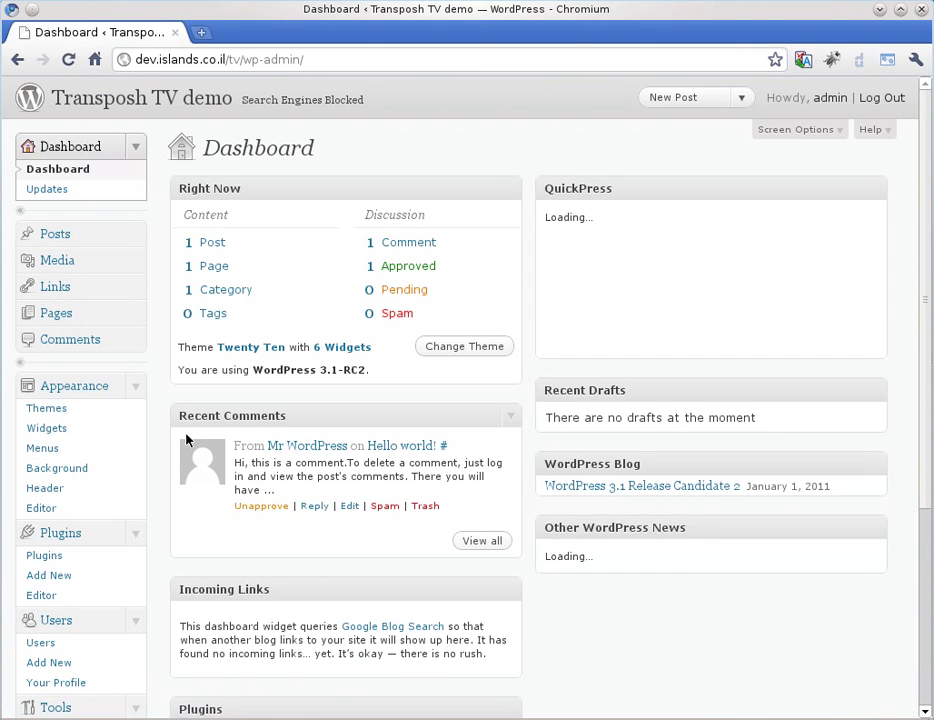
pyautogui.scroll(-2, 140, 515)
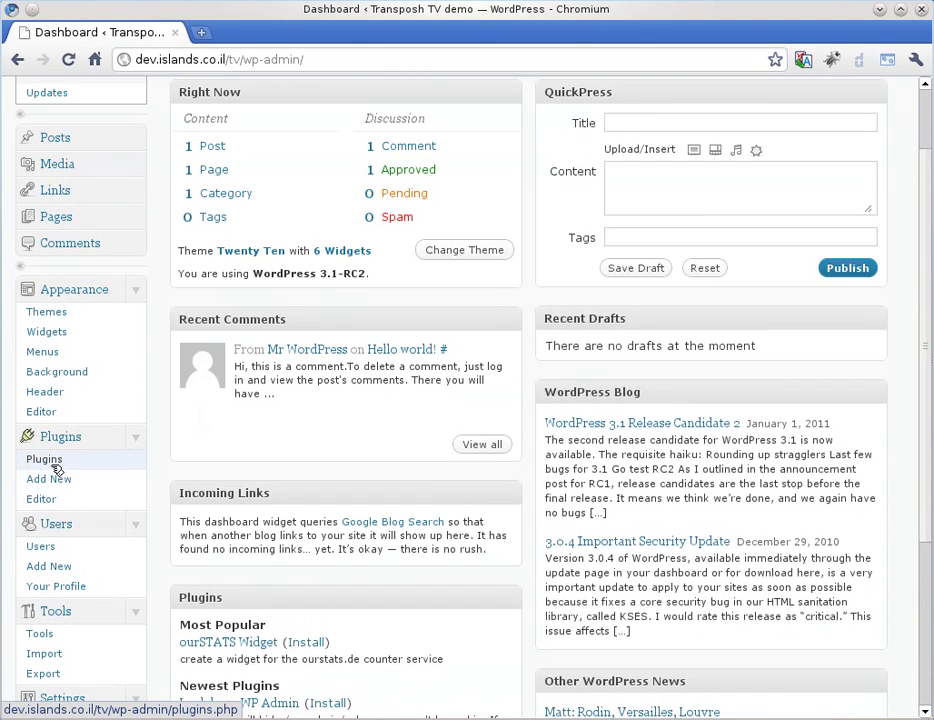
pyautogui.click(45, 461)
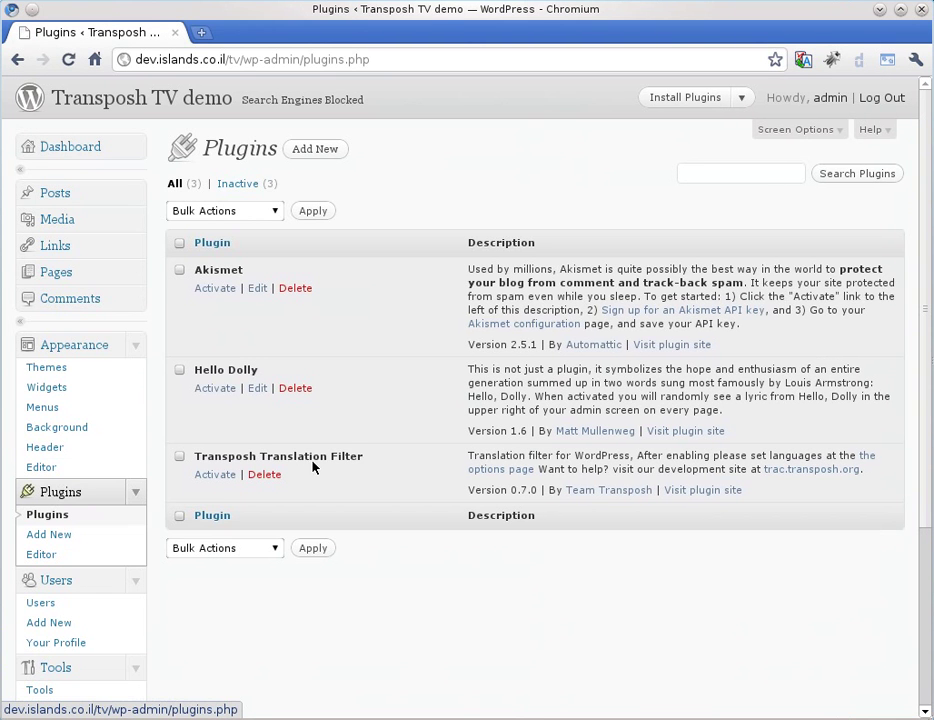
pyautogui.click(224, 473)
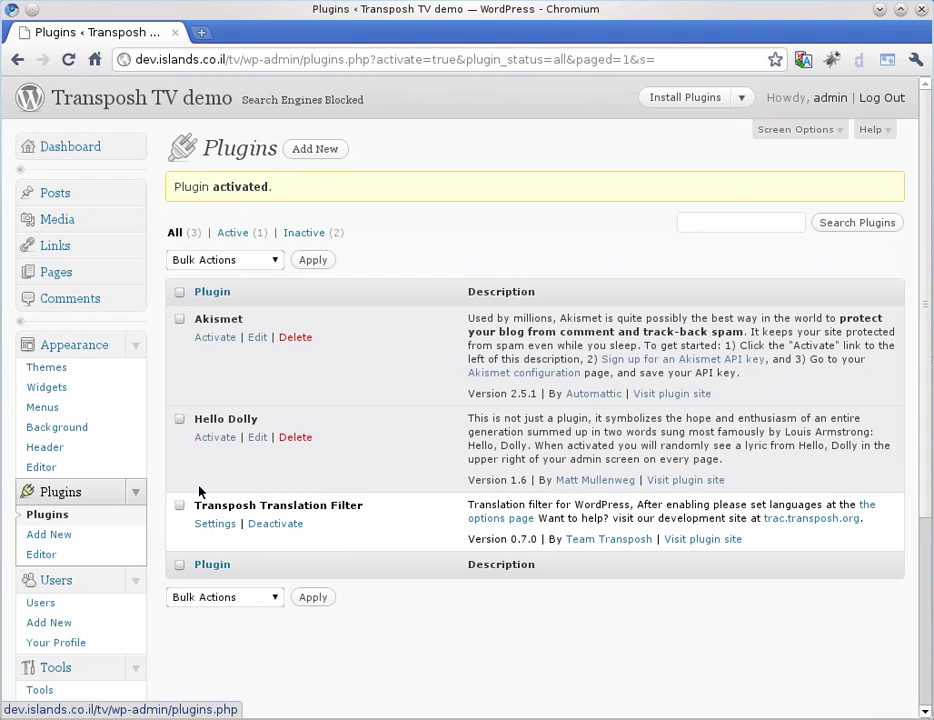
# - Move to the Settings menu to reach the Transposh options
pyautogui.scroll(-3, 188, 519)
pyautogui.scroll(-2, 176, 533)
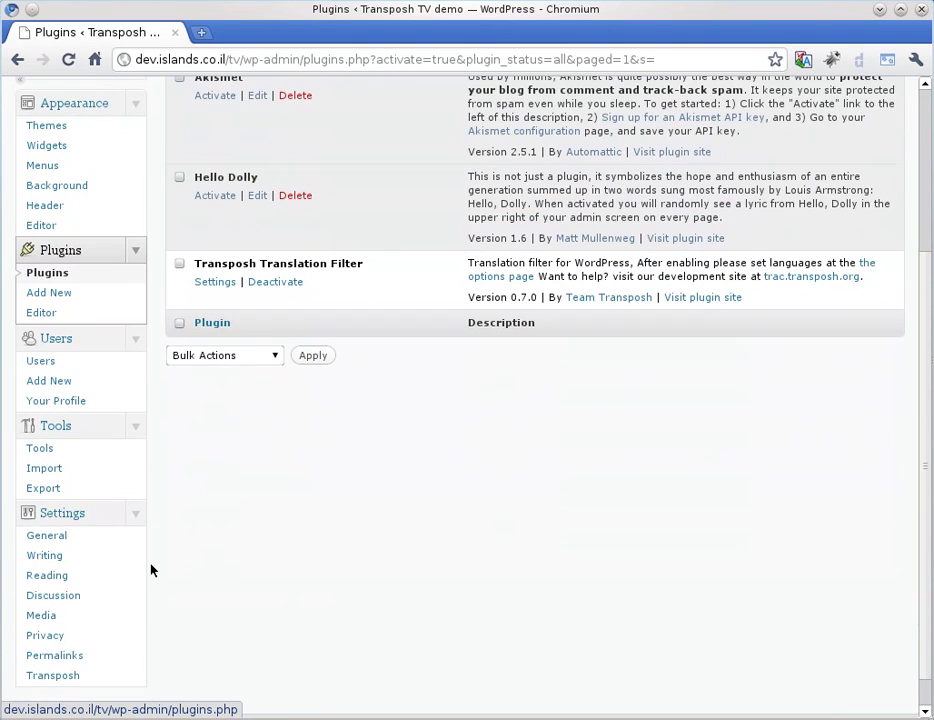
pyautogui.click(68, 511)
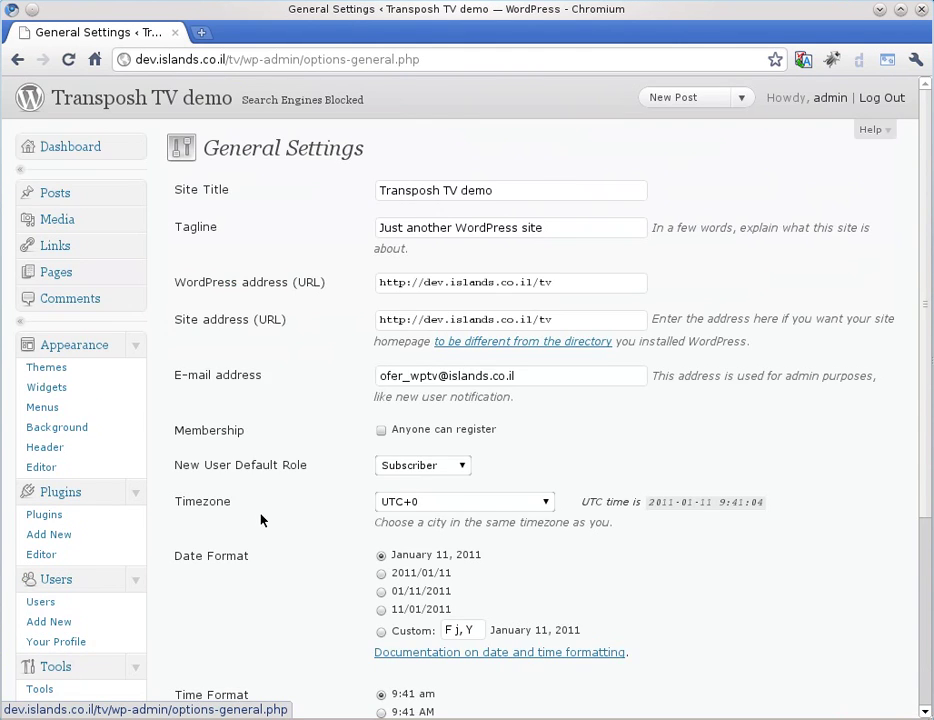
pyautogui.scroll(-4, 162, 587)
pyautogui.scroll(-2, 162, 586)
# - On the Transposh settings page, enable Hebrew (עברית), Español and Esperanto as translation languages
pyautogui.click(66, 637)
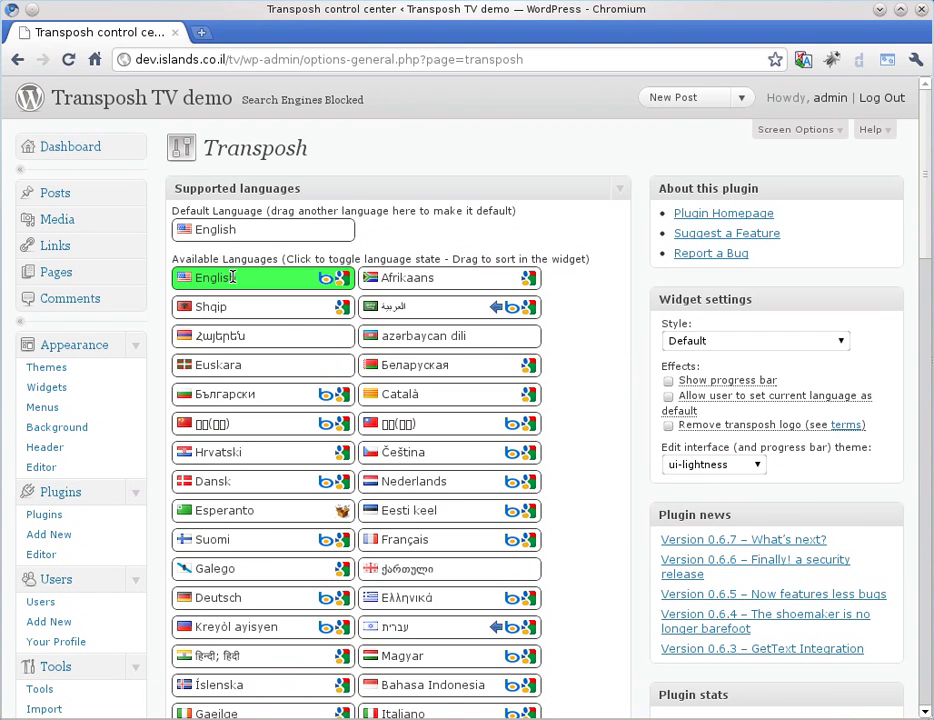
pyautogui.scroll(-3, 330, 510)
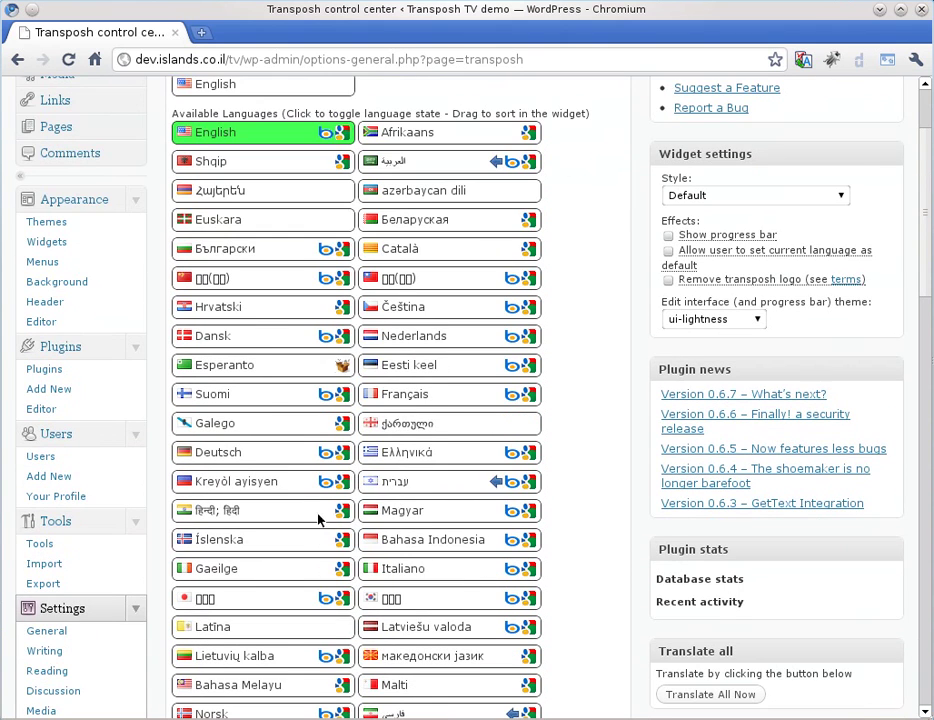
pyautogui.click(393, 480)
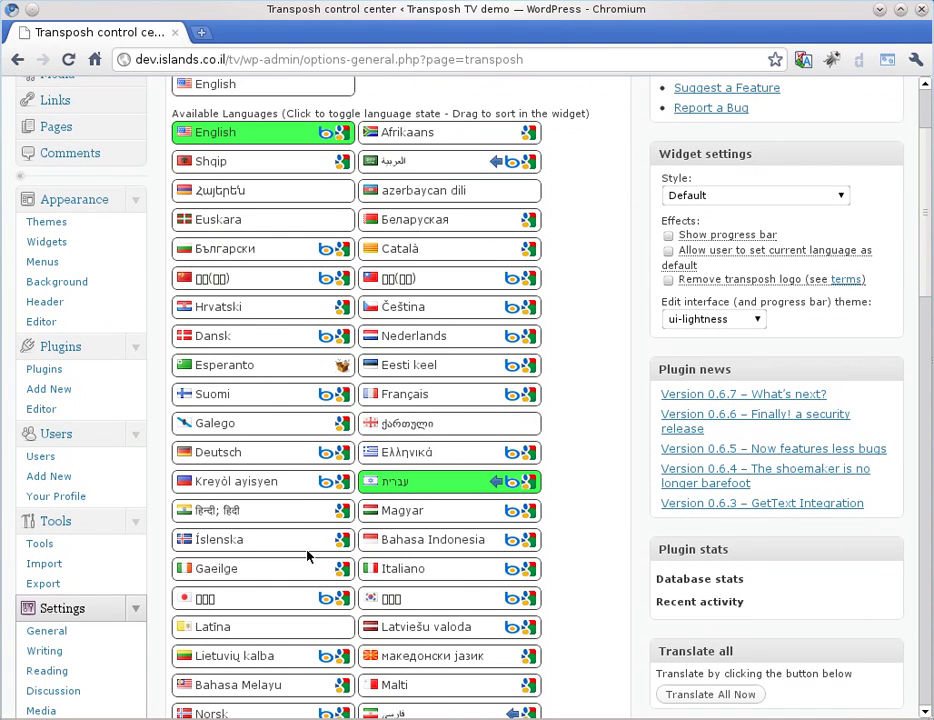
pyautogui.scroll(-5, 269, 582)
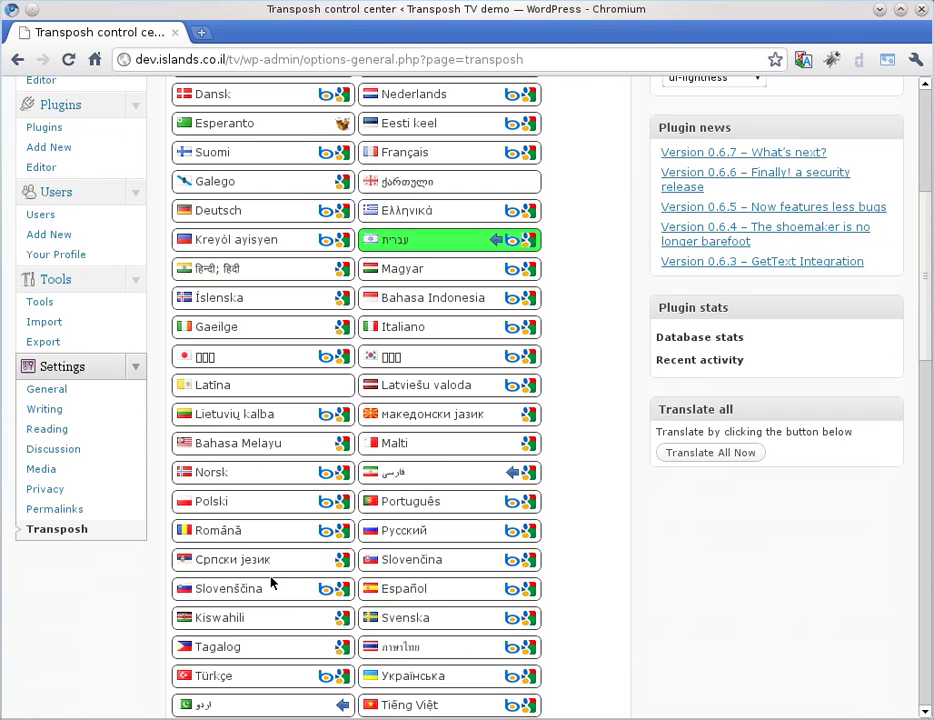
pyautogui.click(432, 585)
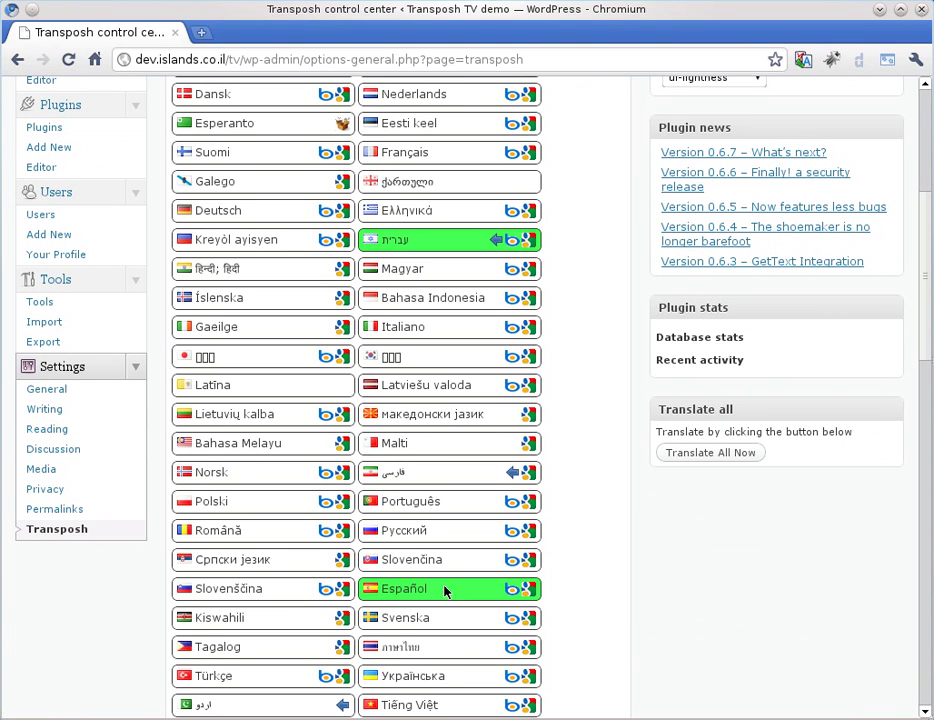
pyautogui.click(267, 126)
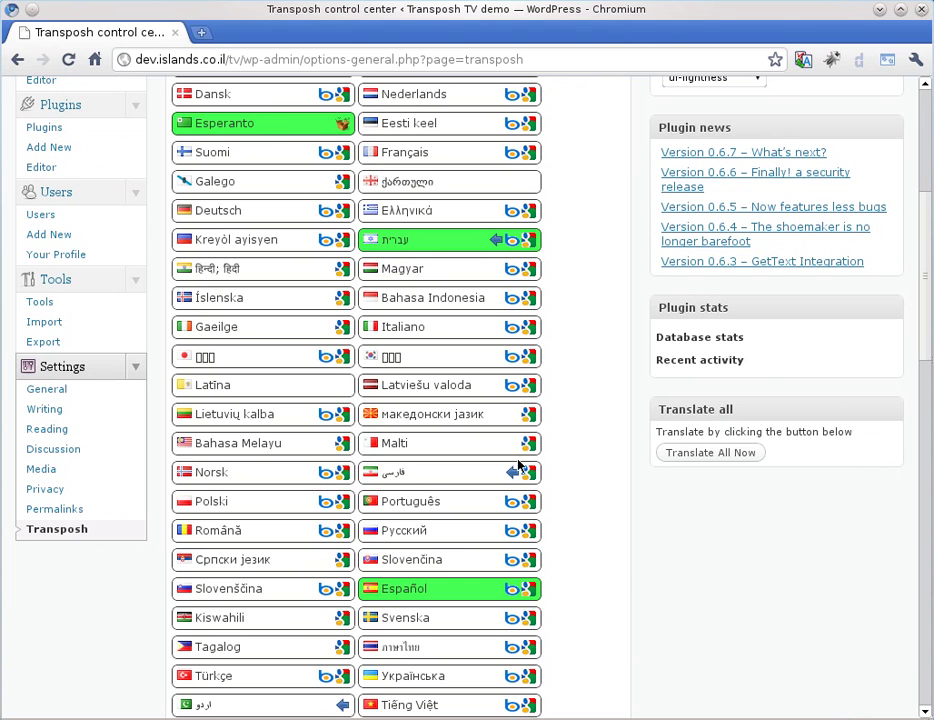
# - Tick Rewrite URLs in Transposh's Generic settings for search-engine-friendly URLs
pyautogui.scroll(-6, 517, 463)
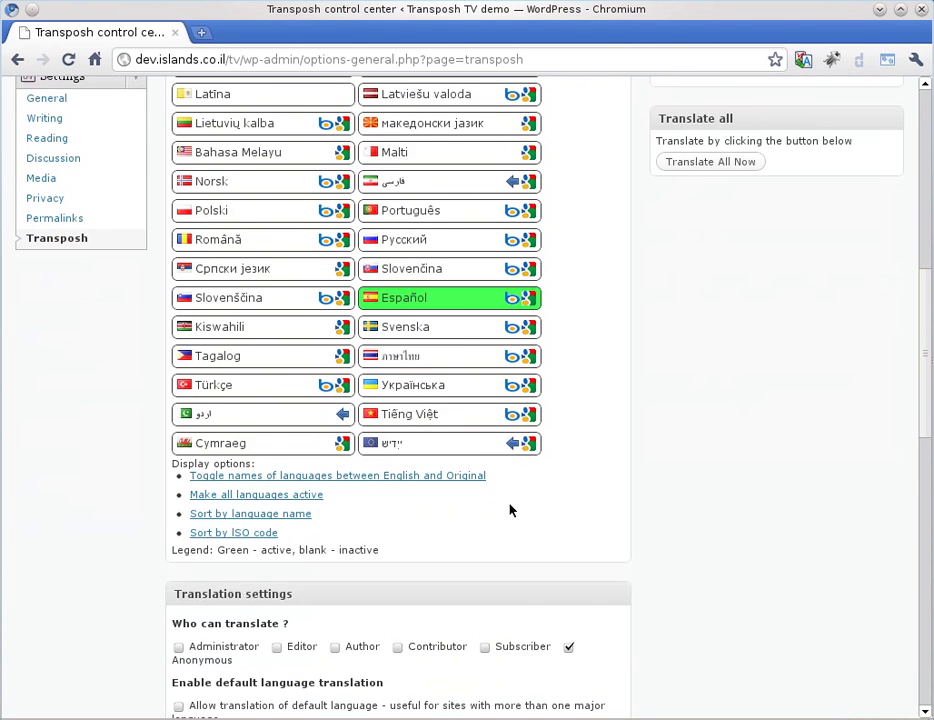
pyautogui.scroll(-2, 500, 521)
pyautogui.scroll(-1, 500, 521)
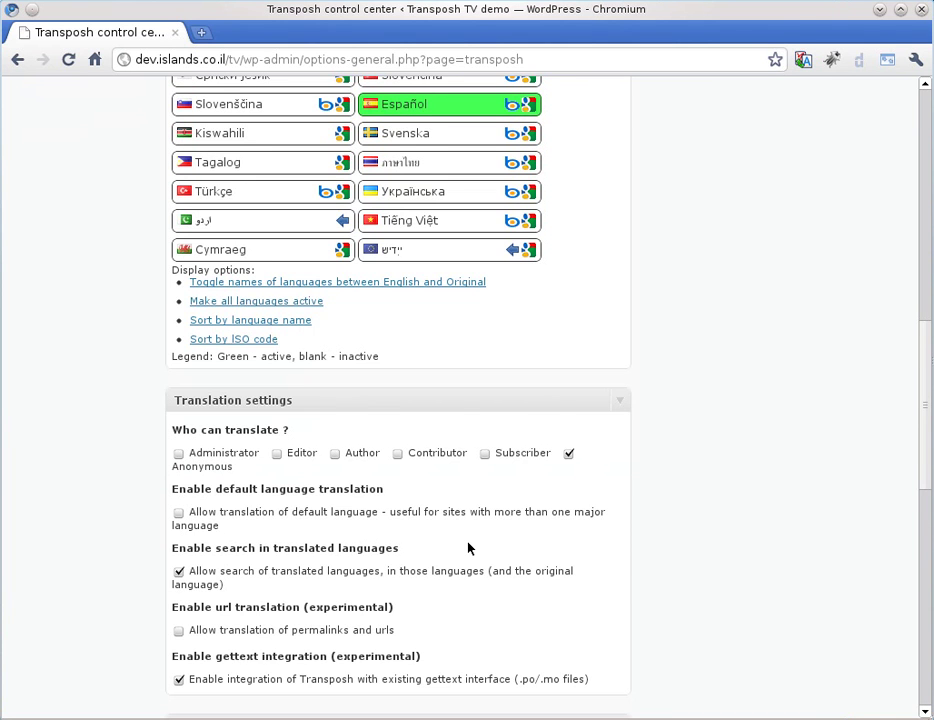
pyautogui.scroll(-1, 468, 547)
pyautogui.scroll(-3, 230, 540)
pyautogui.scroll(-5, 241, 552)
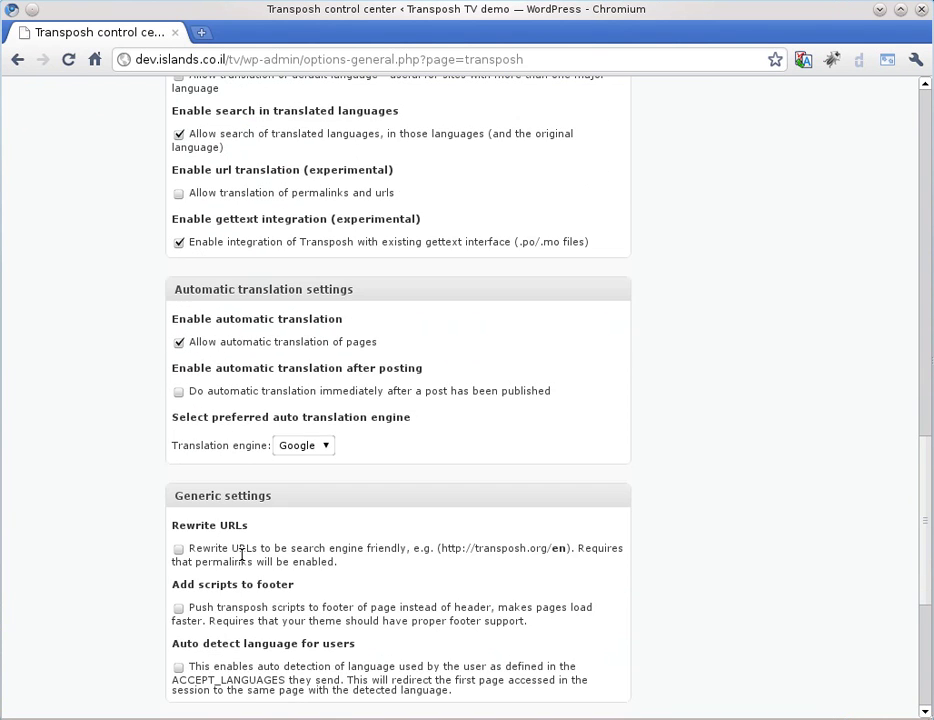
pyautogui.scroll(-2, 241, 552)
pyautogui.click(179, 452)
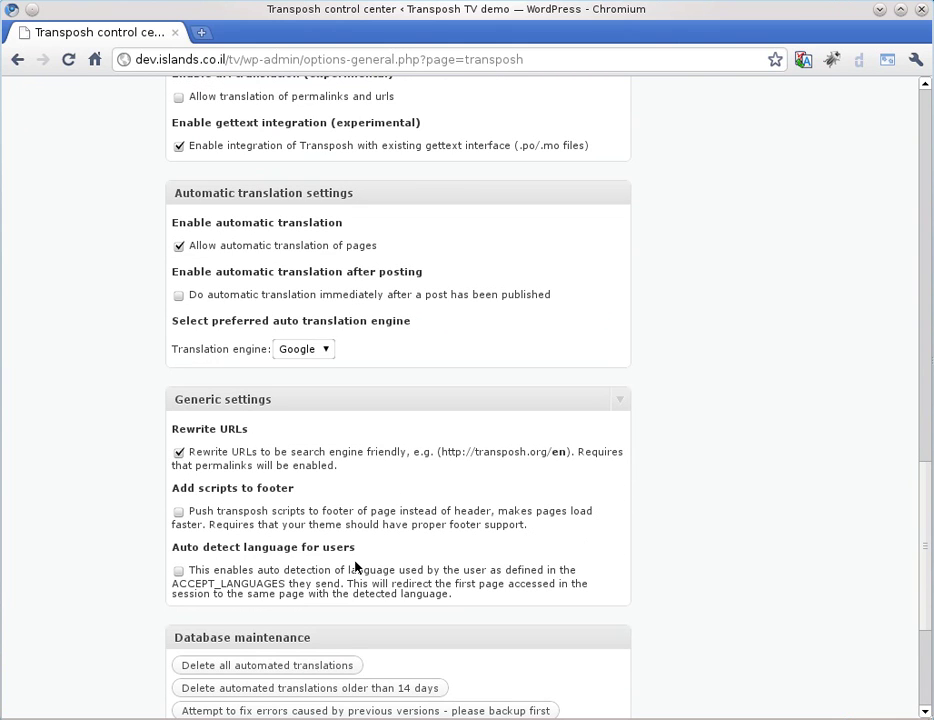
pyautogui.scroll(-2, 355, 567)
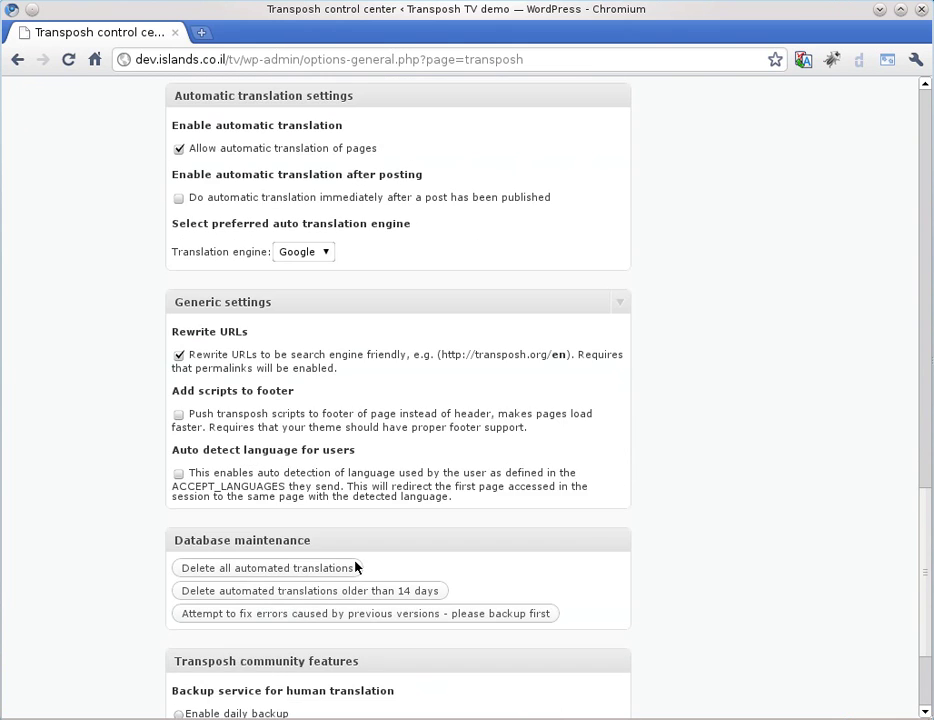
pyautogui.scroll(-2, 355, 567)
pyautogui.scroll(-1, 354, 566)
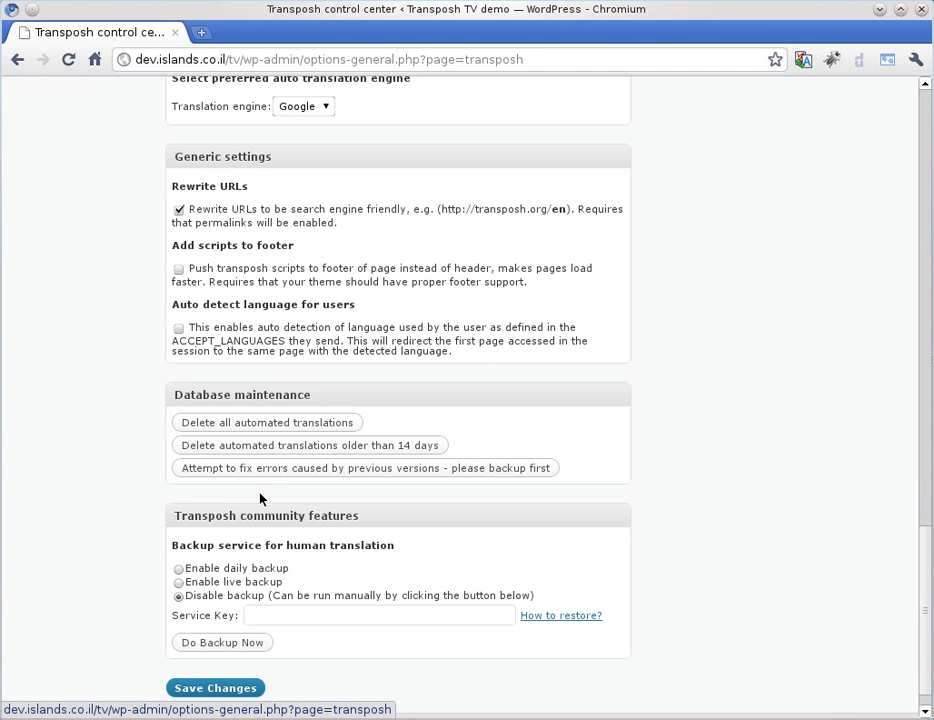
# - Save, then set the widget style to Flags (With CSS), tick Show progress bar, and save again
pyautogui.click(258, 687)
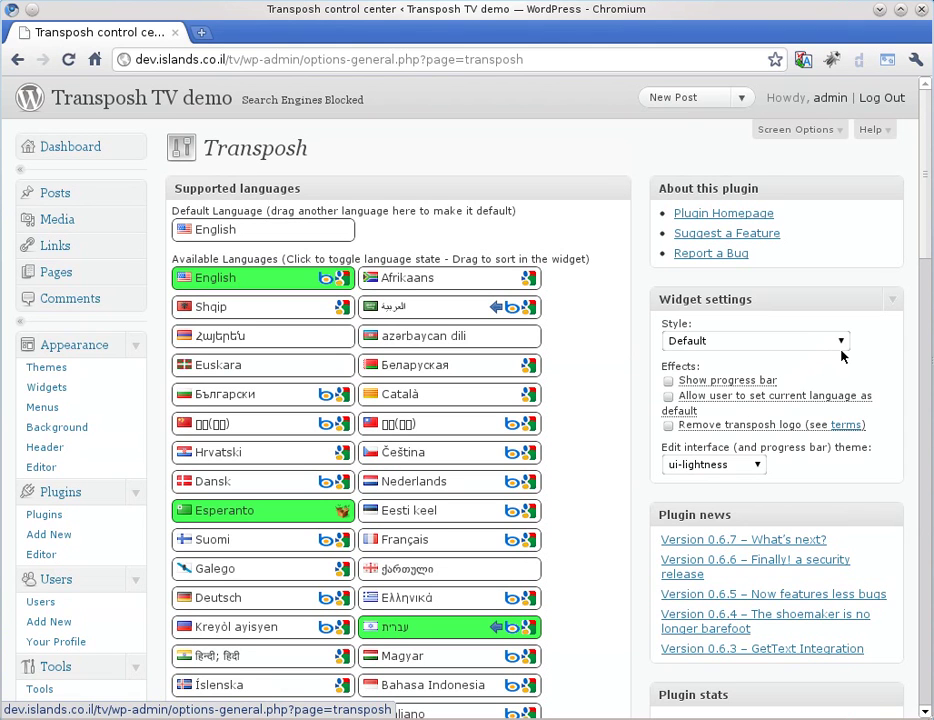
pyautogui.click(840, 343)
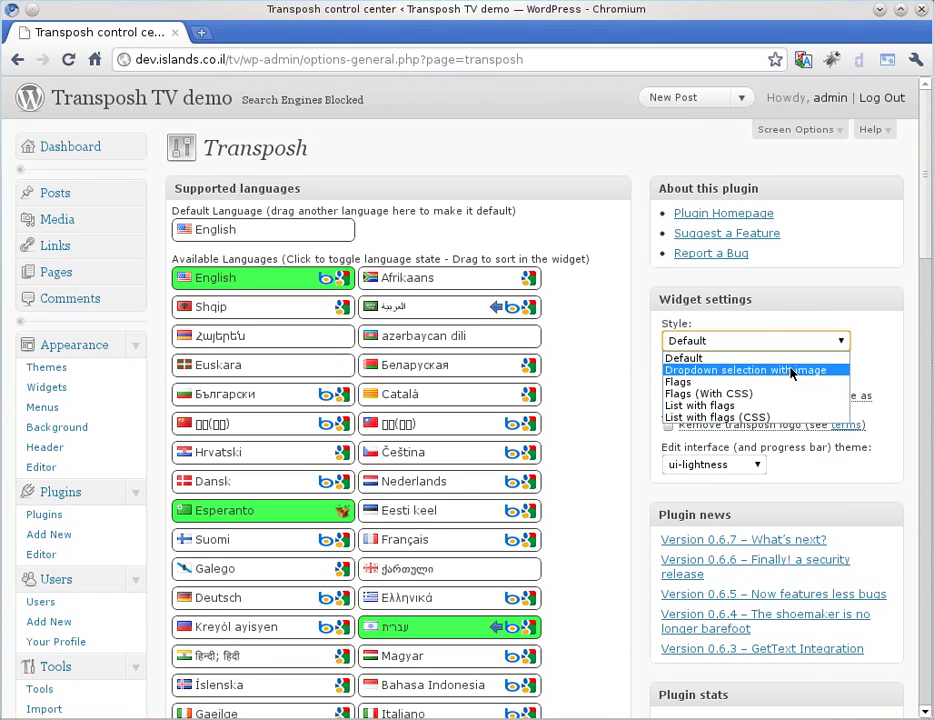
pyautogui.click(745, 392)
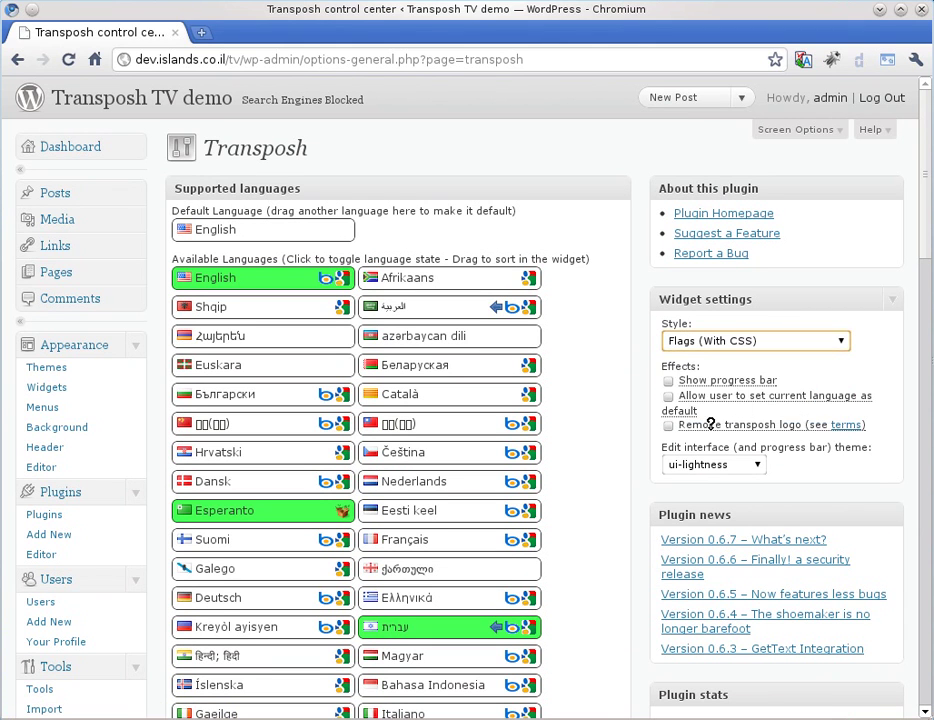
pyautogui.click(668, 381)
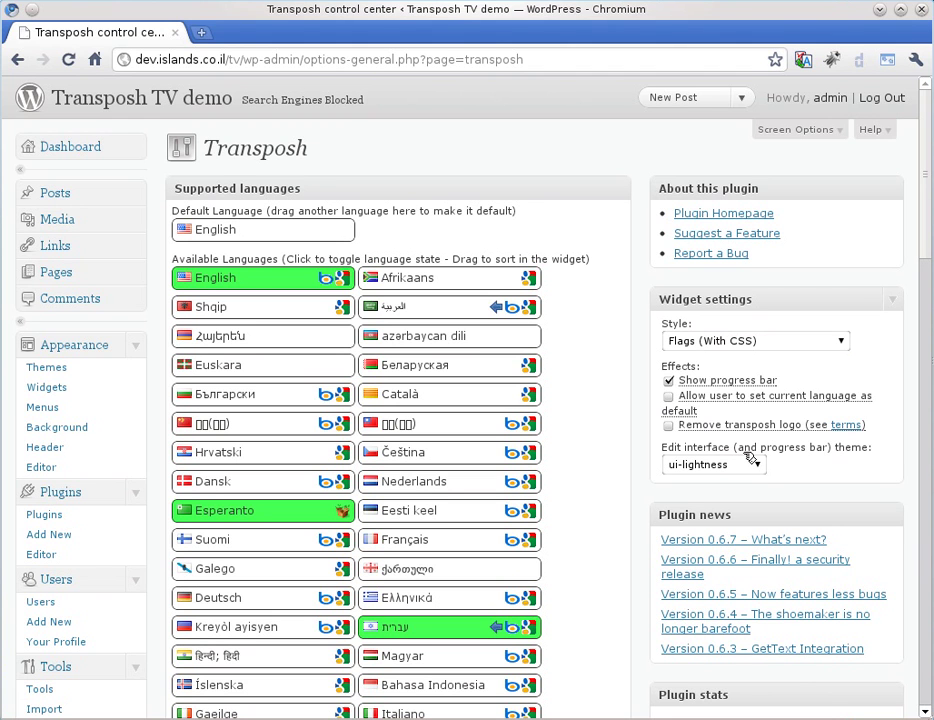
pyautogui.scroll(-10, 514, 521)
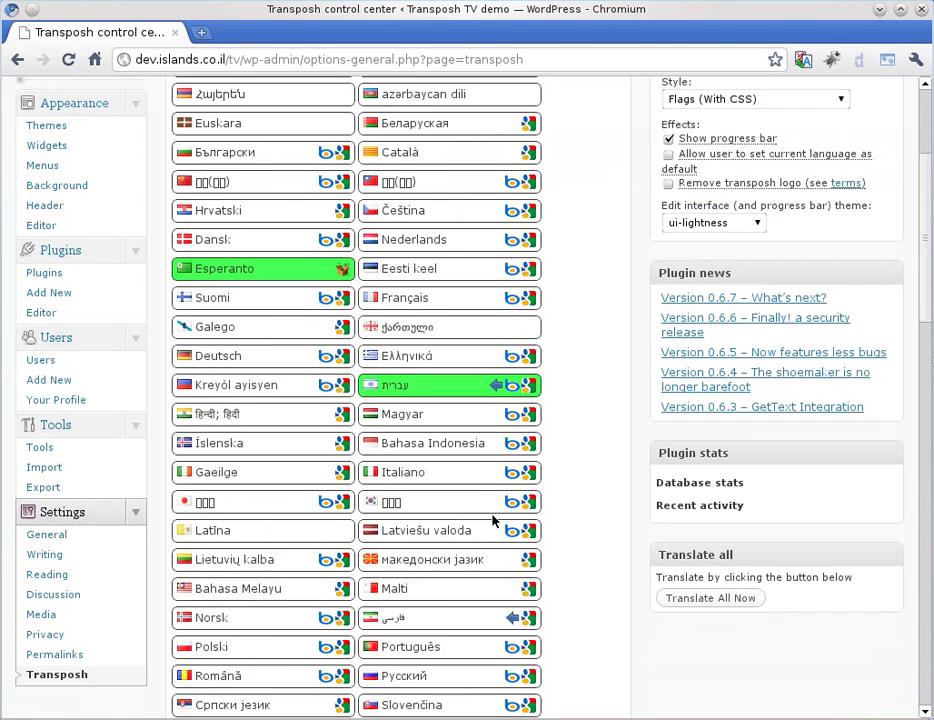
pyautogui.scroll(-12, 492, 519)
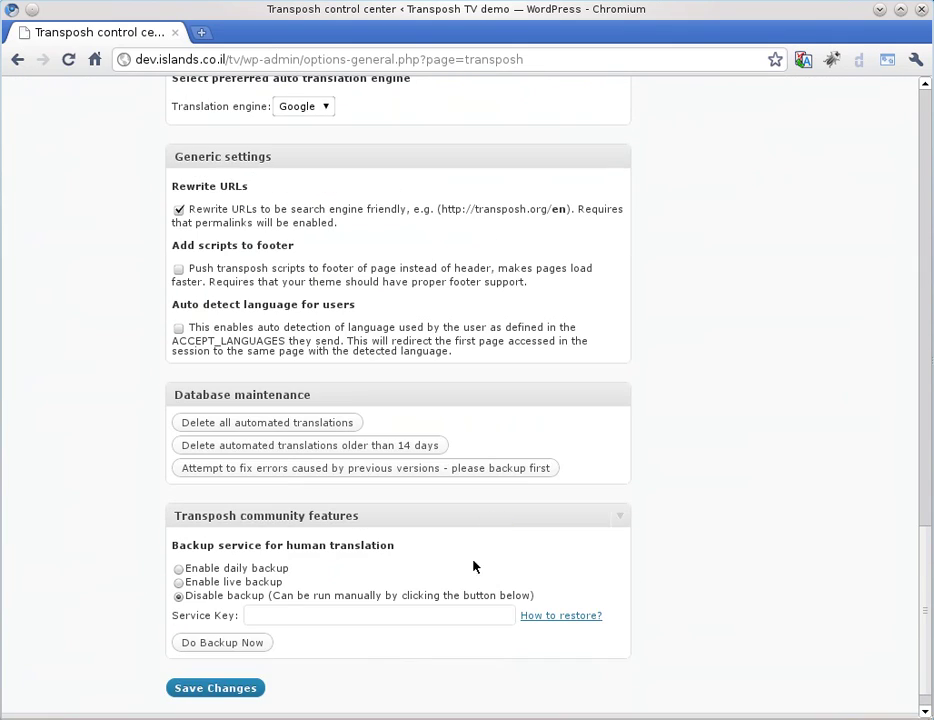
pyautogui.click(218, 689)
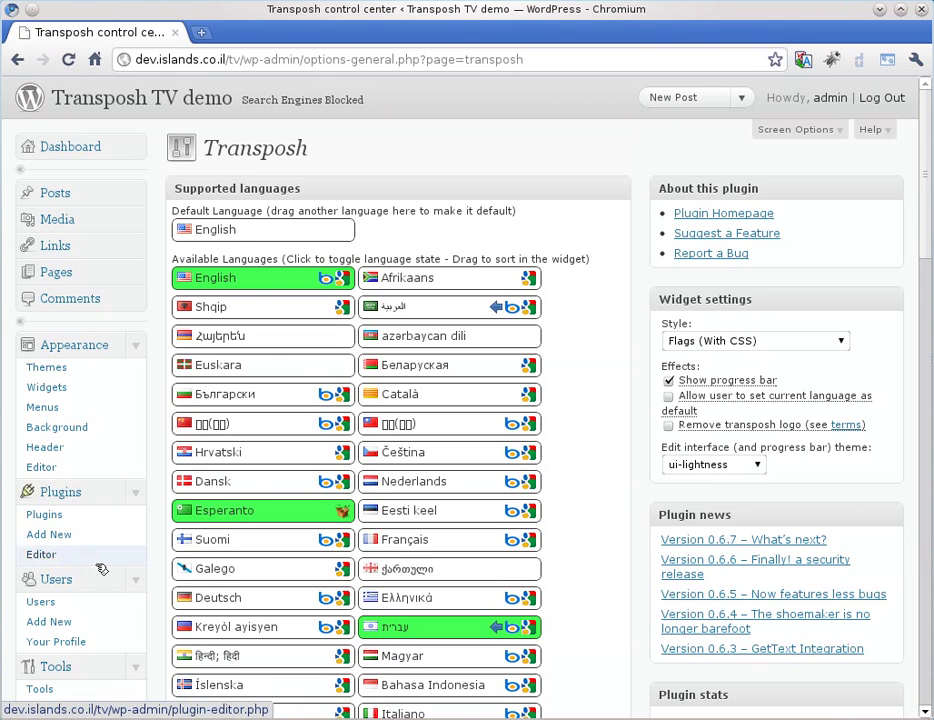
# - Place the Transposh widget in the Primary Widget Area and save it with the ui-lightness theme
pyautogui.scroll(-3, 101, 578)
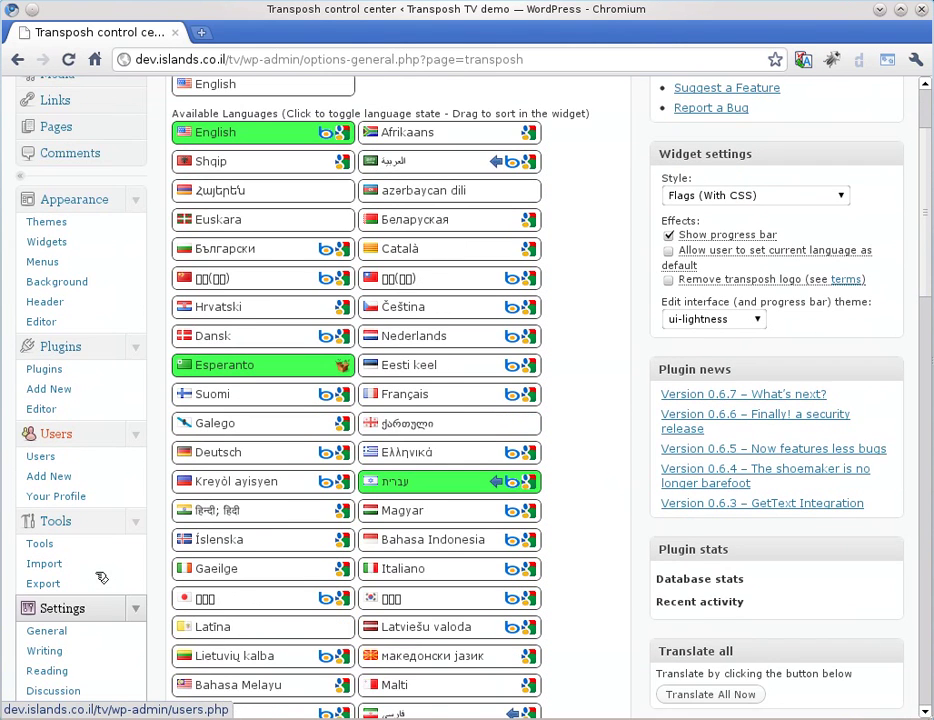
pyautogui.click(62, 242)
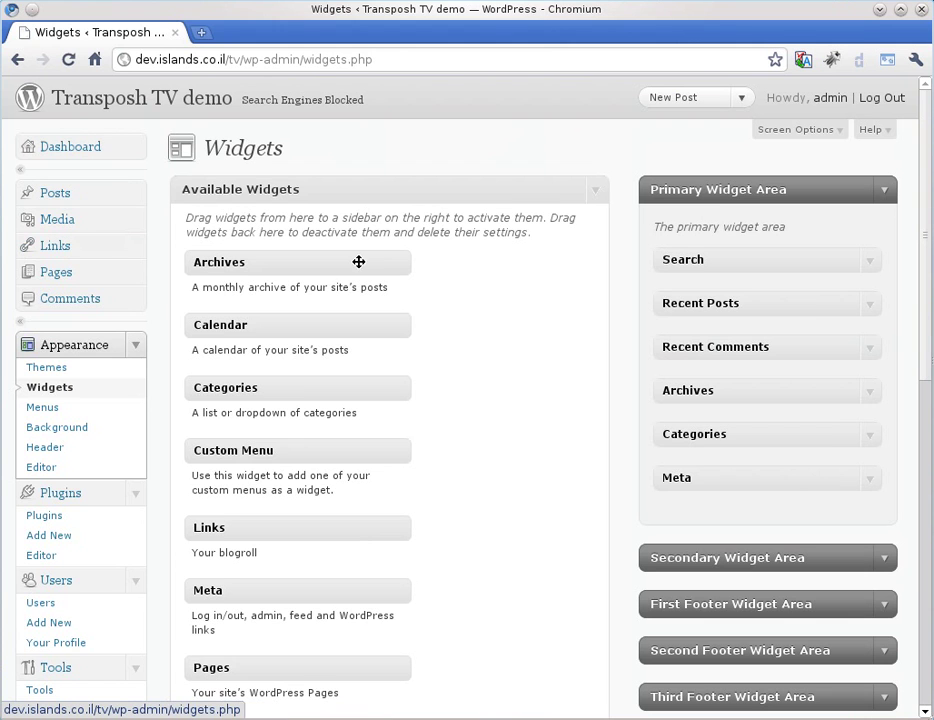
pyautogui.scroll(-3, 381, 390)
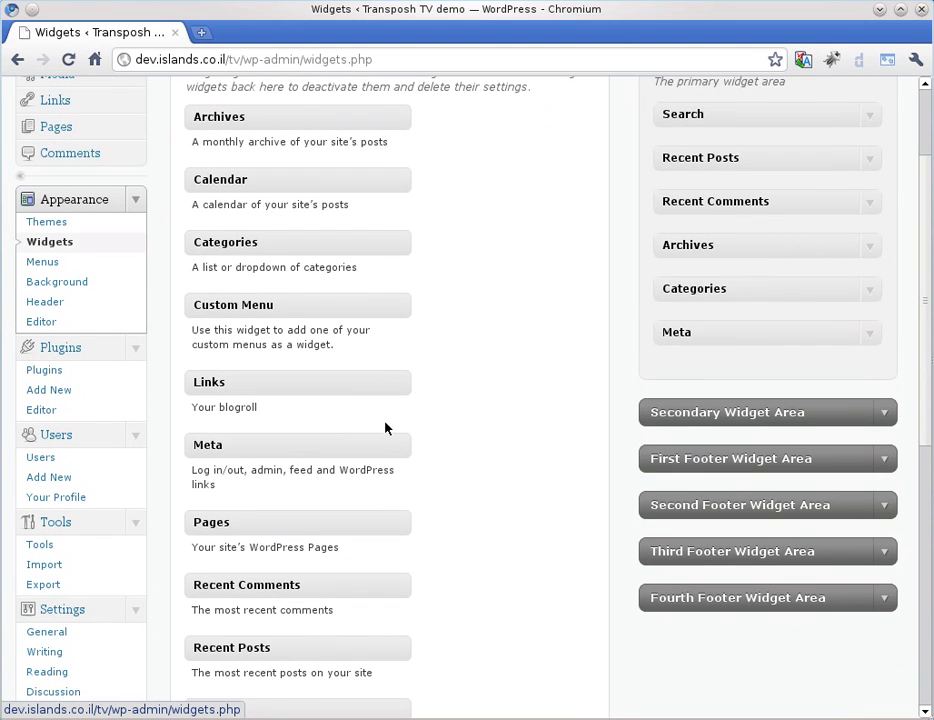
pyautogui.scroll(-10, 386, 434)
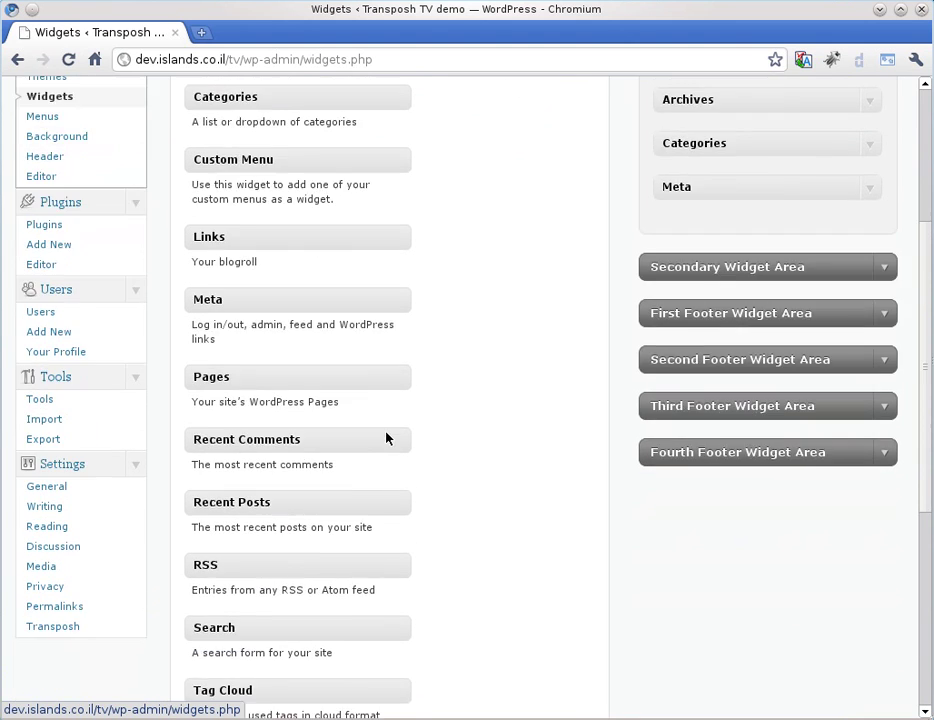
pyautogui.moveTo(349, 475); pyautogui.dragTo(809, 193)
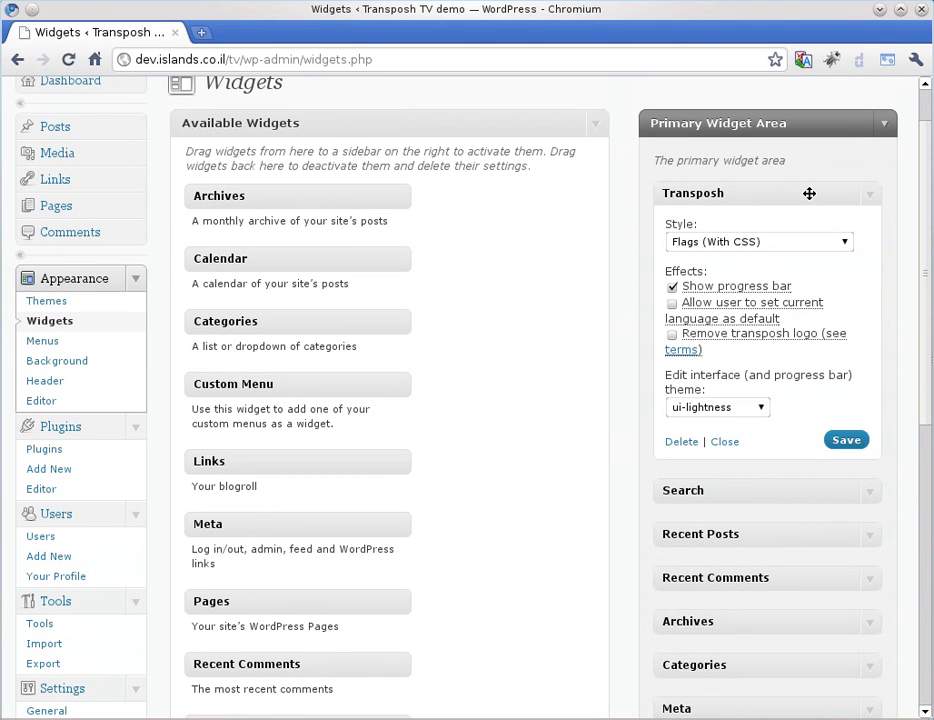
pyautogui.click(844, 439)
pyautogui.scroll(2, 486, 365)
# - Visit the front page, switch it to Spanish via the flag, and dismiss Chromium's translate bar
pyautogui.click(110, 97)
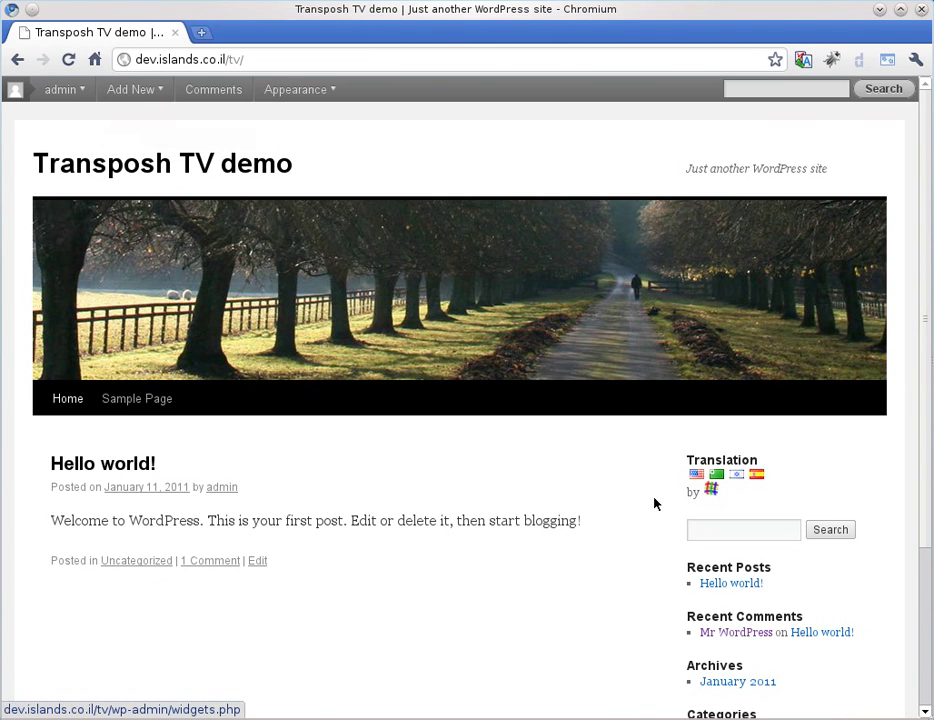
pyautogui.click(755, 474)
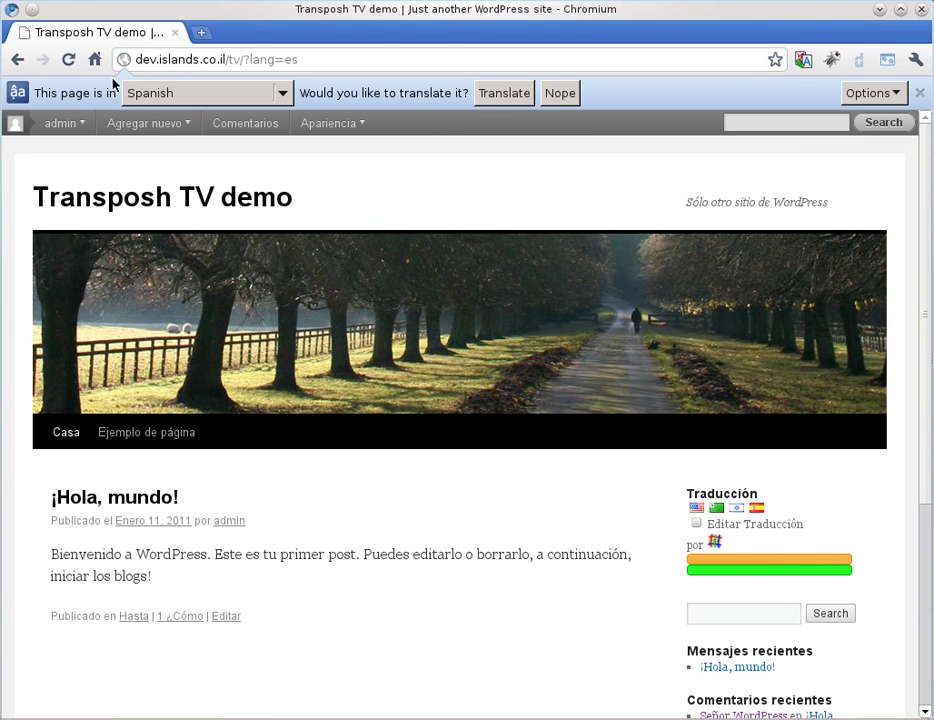
pyautogui.click(919, 92)
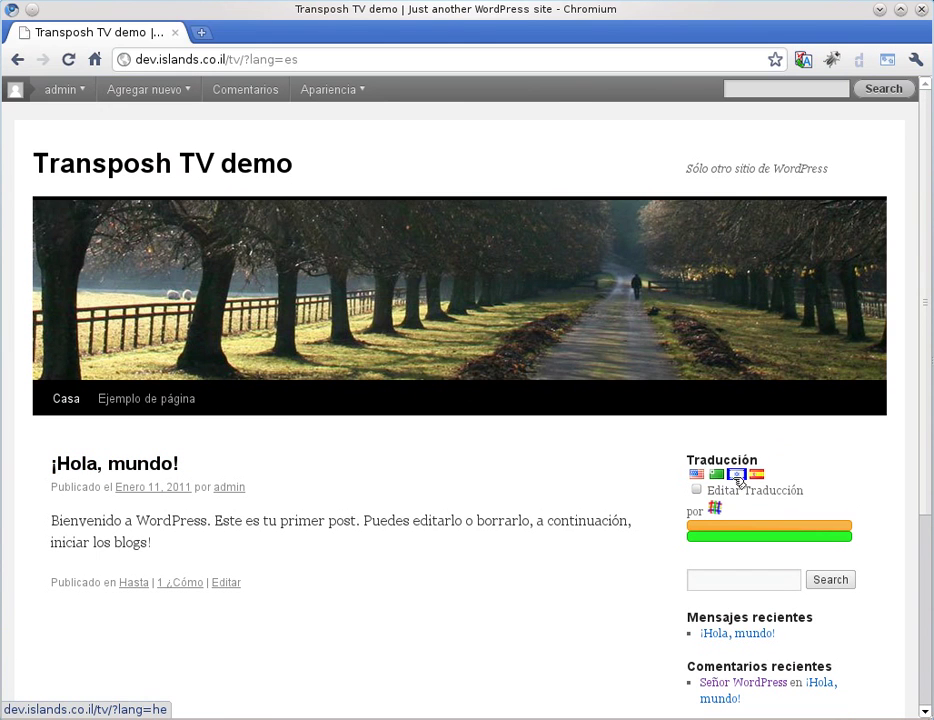
# - Switch the front page to Esperanto, showing the post 'Hala mondo!' and the 'Traduko' widget
pyautogui.click(721, 476)
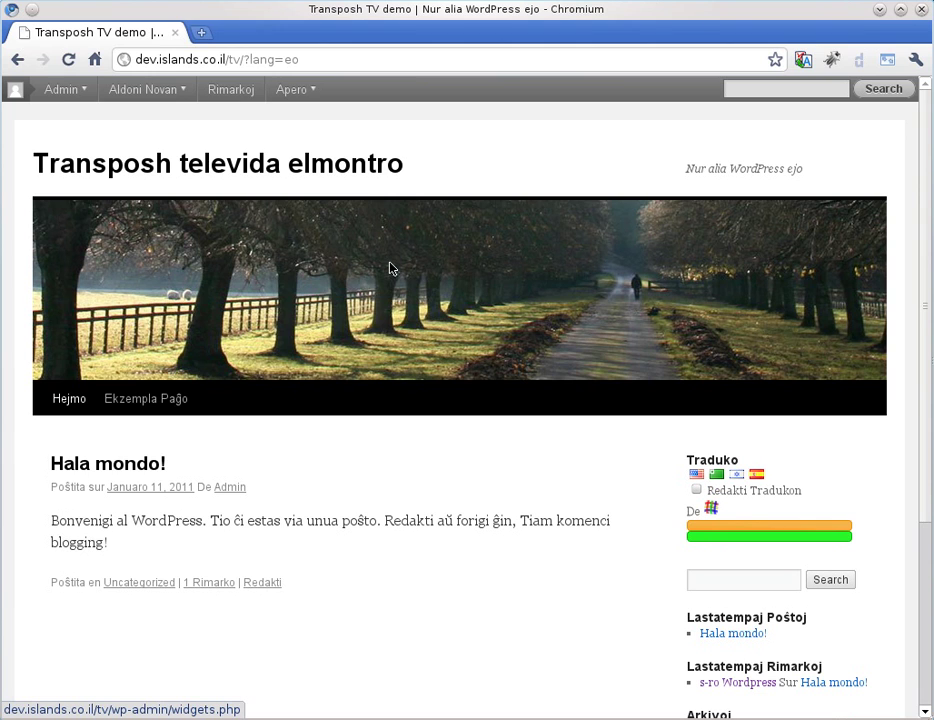
pyautogui.moveTo(293, 89)
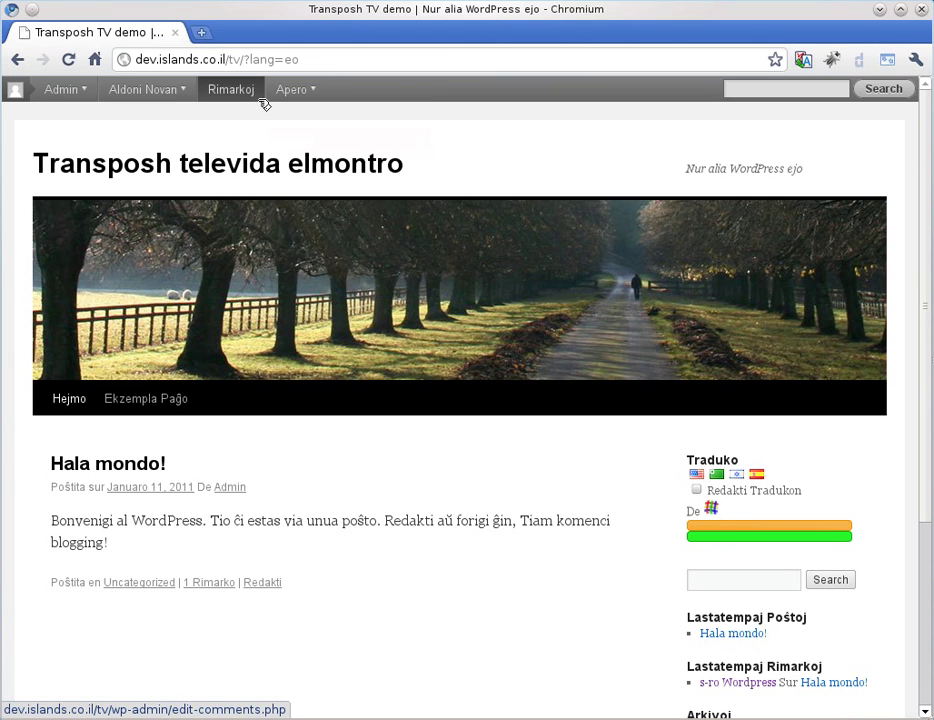
pyautogui.moveTo(145, 99)
pyautogui.moveTo(62, 88)
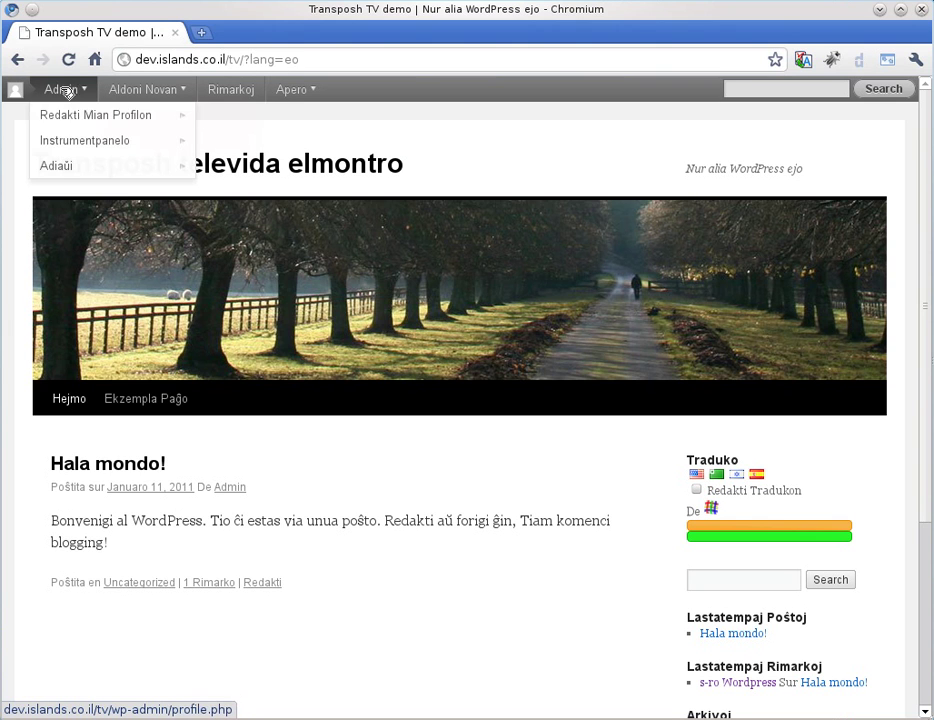
# - Save the Month and name permalink structure, then return to the site's front page
pyautogui.click(101, 144)
pyautogui.scroll(-3, 128, 496)
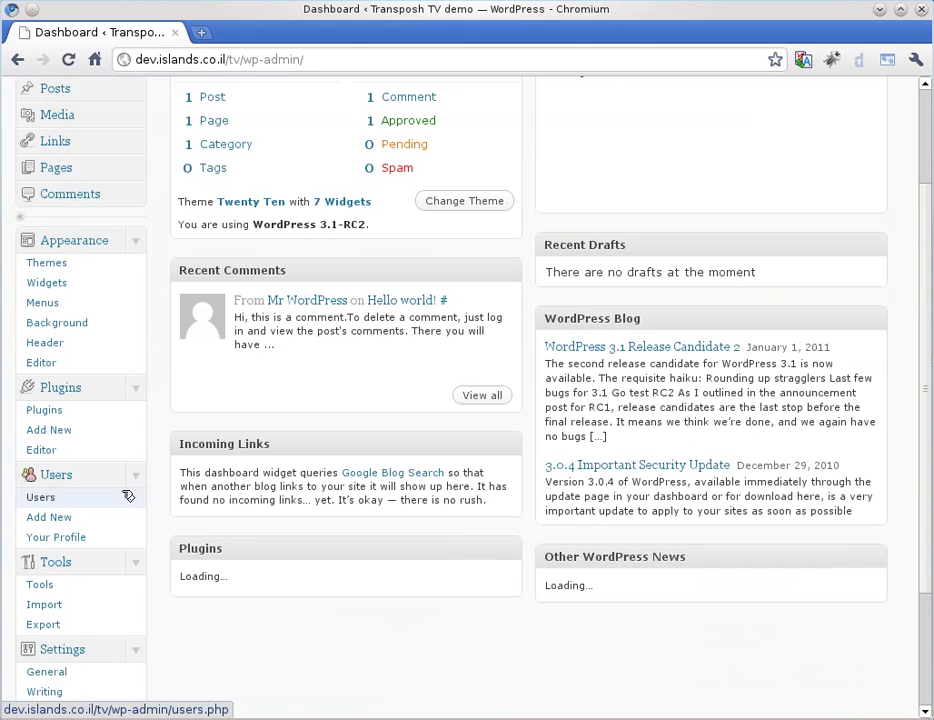
pyautogui.scroll(-2, 128, 495)
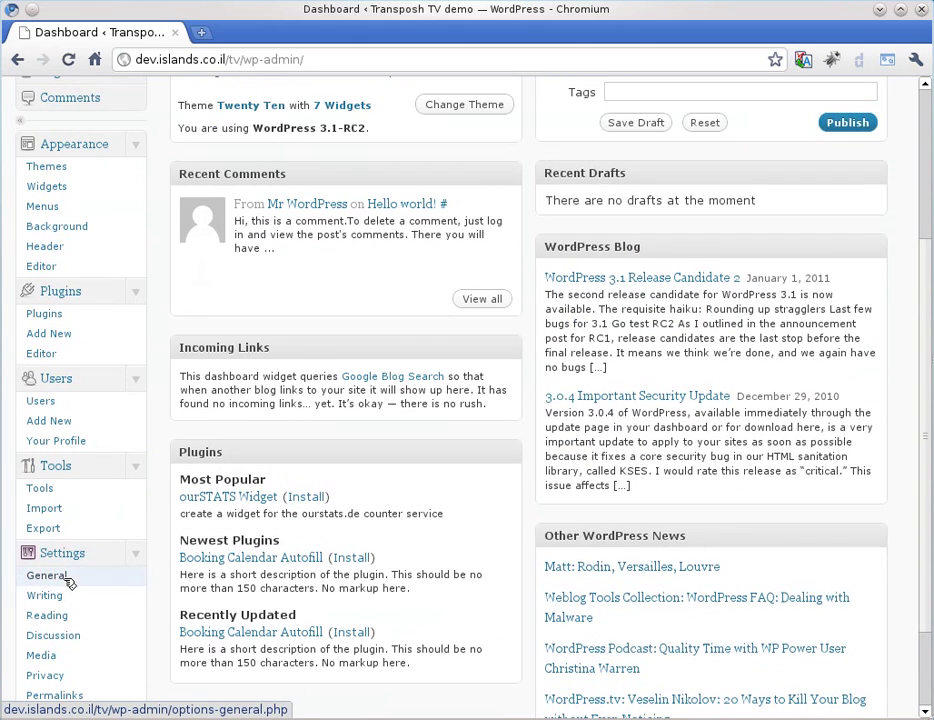
pyautogui.scroll(-2, 63, 589)
pyautogui.click(65, 600)
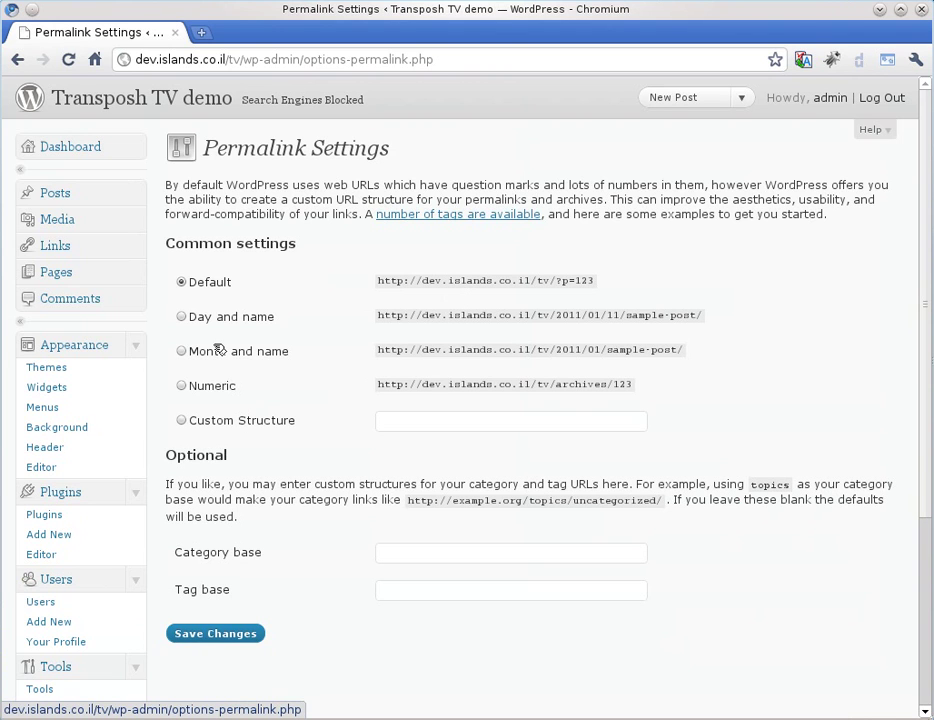
pyautogui.click(185, 358)
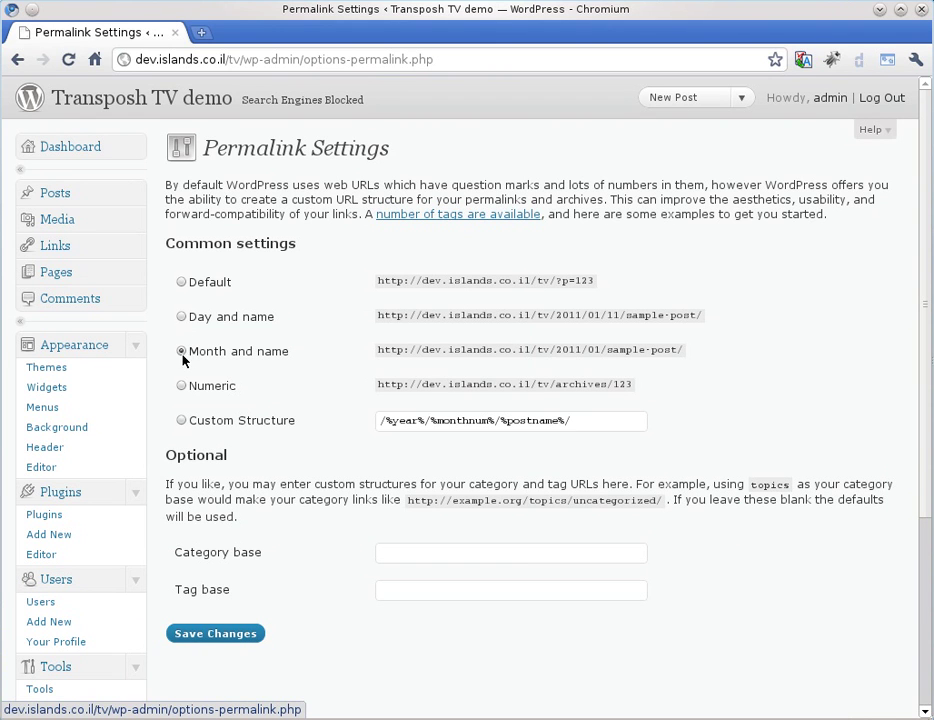
pyautogui.click(230, 639)
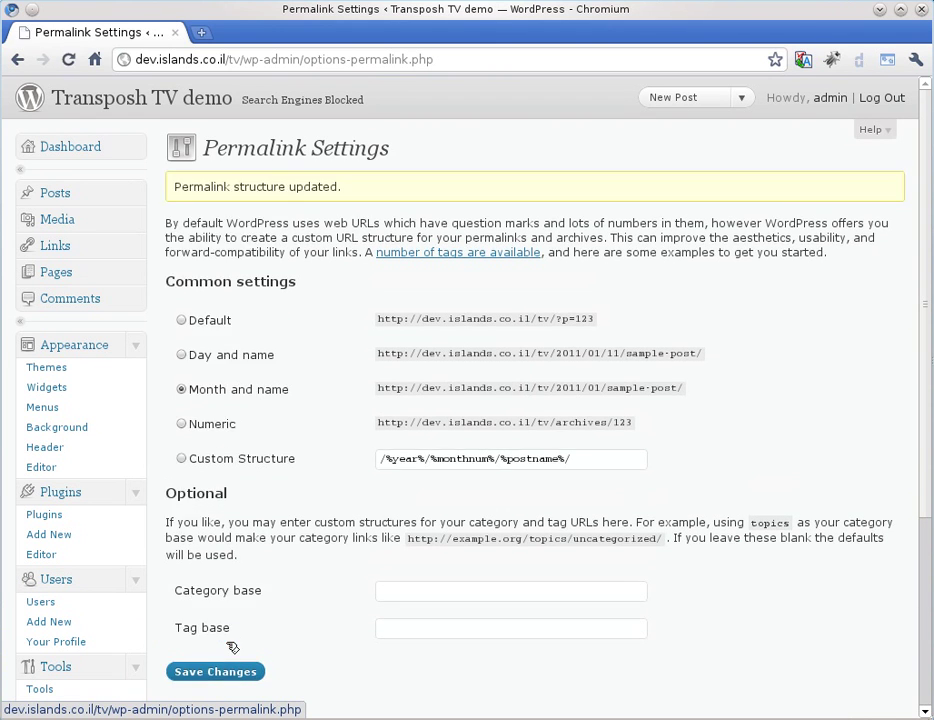
pyautogui.click(166, 100)
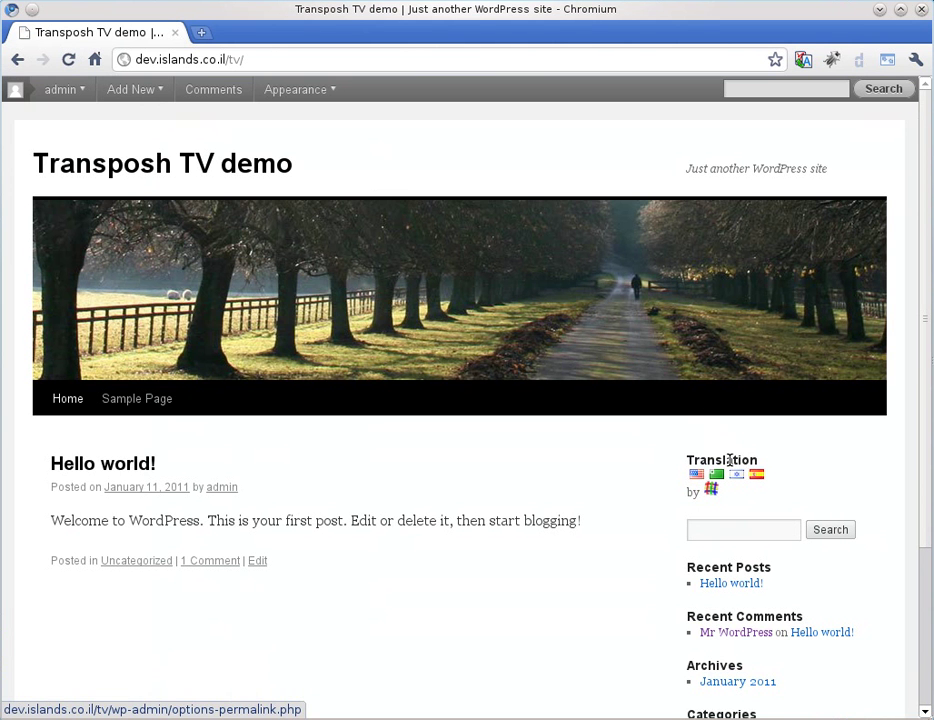
# - Show the front page in Spanish, tick Editar Traducción, and set Chromium to never translate the site
pyautogui.click(756, 475)
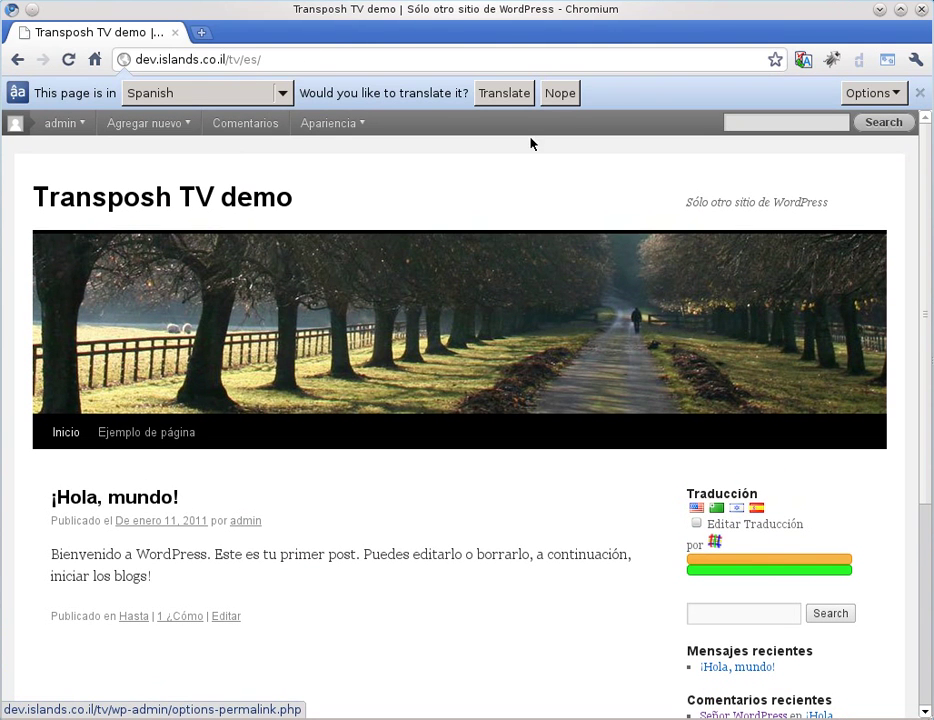
pyautogui.click(918, 93)
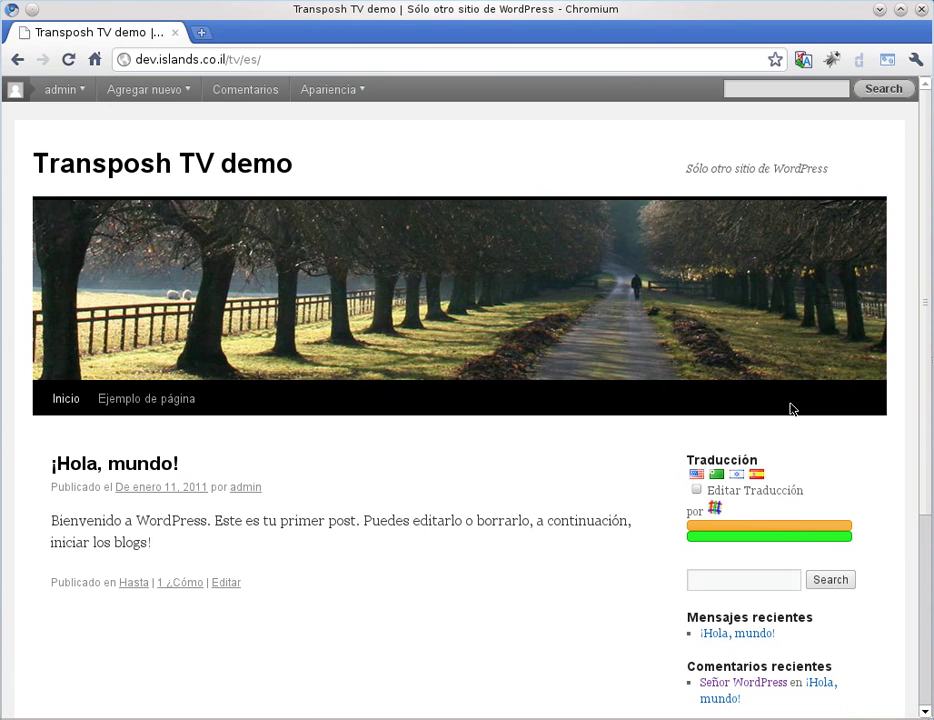
pyautogui.click(697, 490)
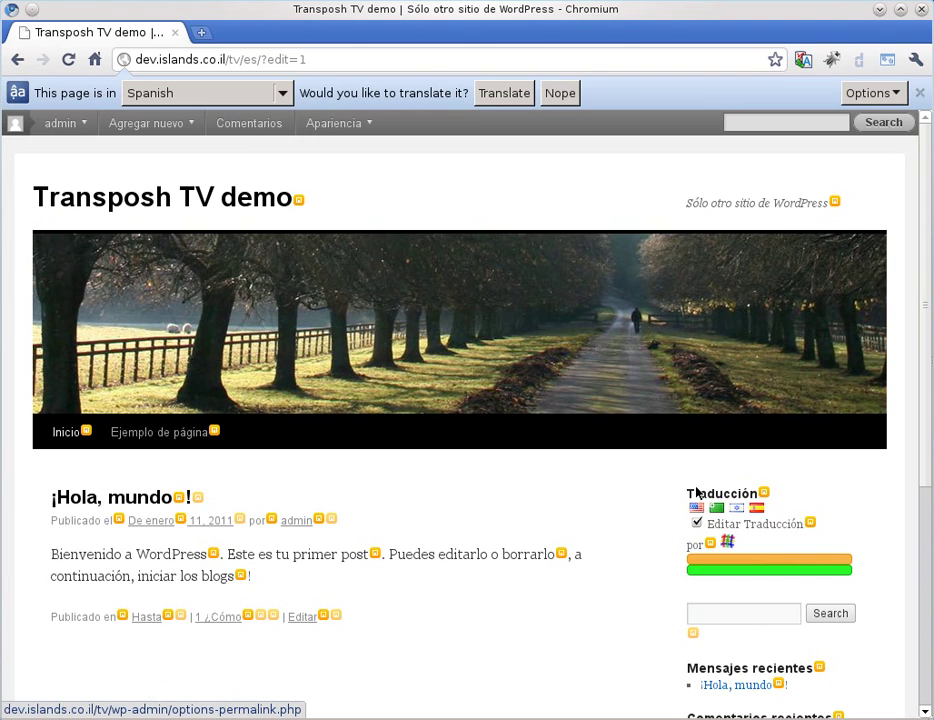
pyautogui.click(892, 93)
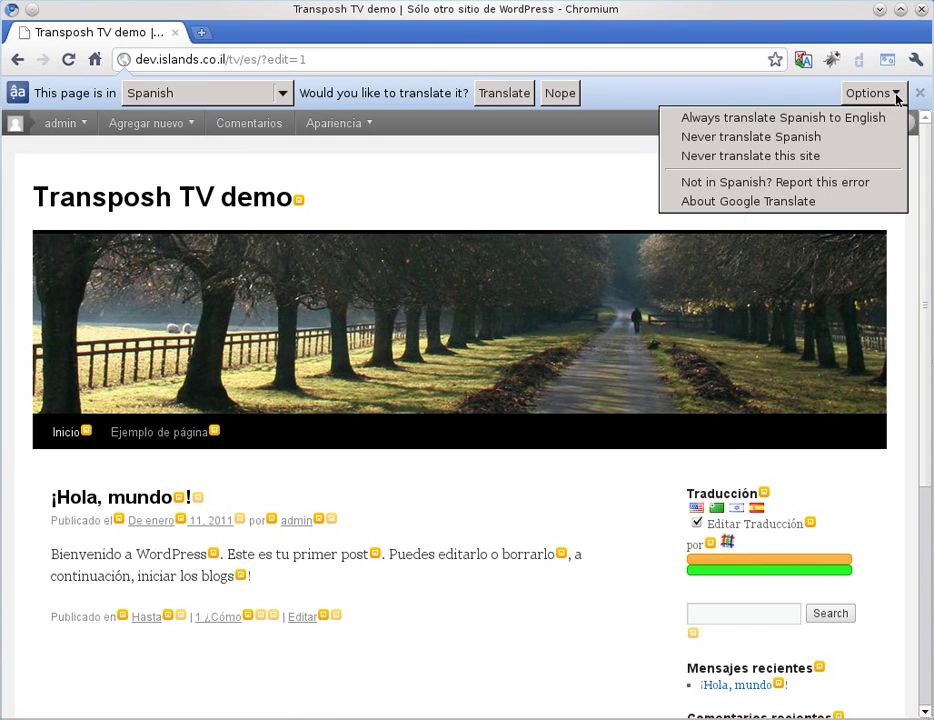
pyautogui.click(754, 155)
pyautogui.scroll(-1, 269, 545)
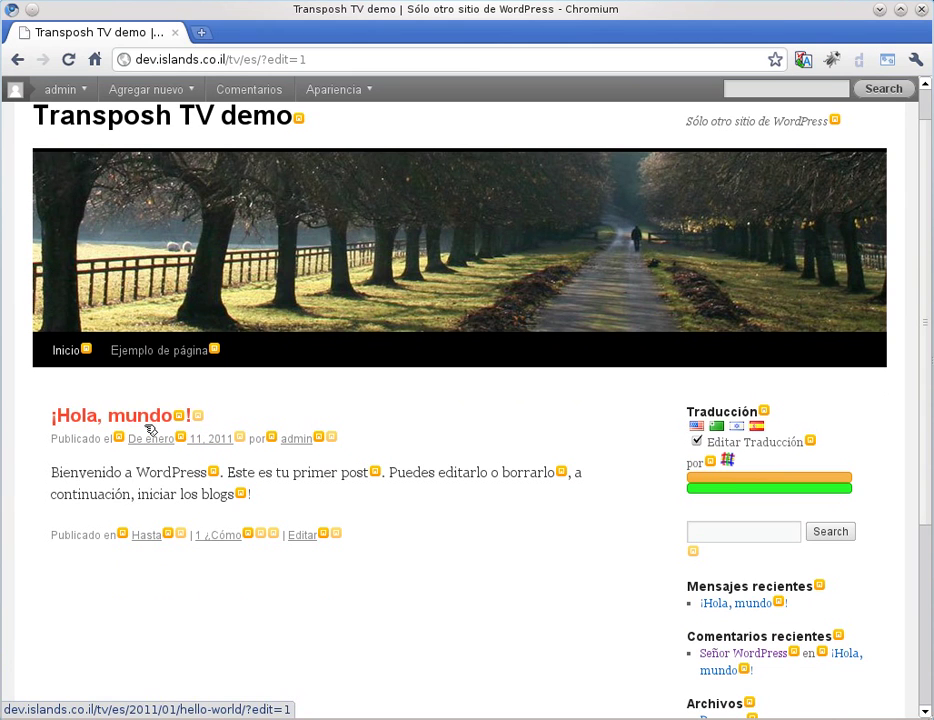
# - Approve the Spanish translation '¡Hola, mundo!' for Hello world
pyautogui.click(181, 416)
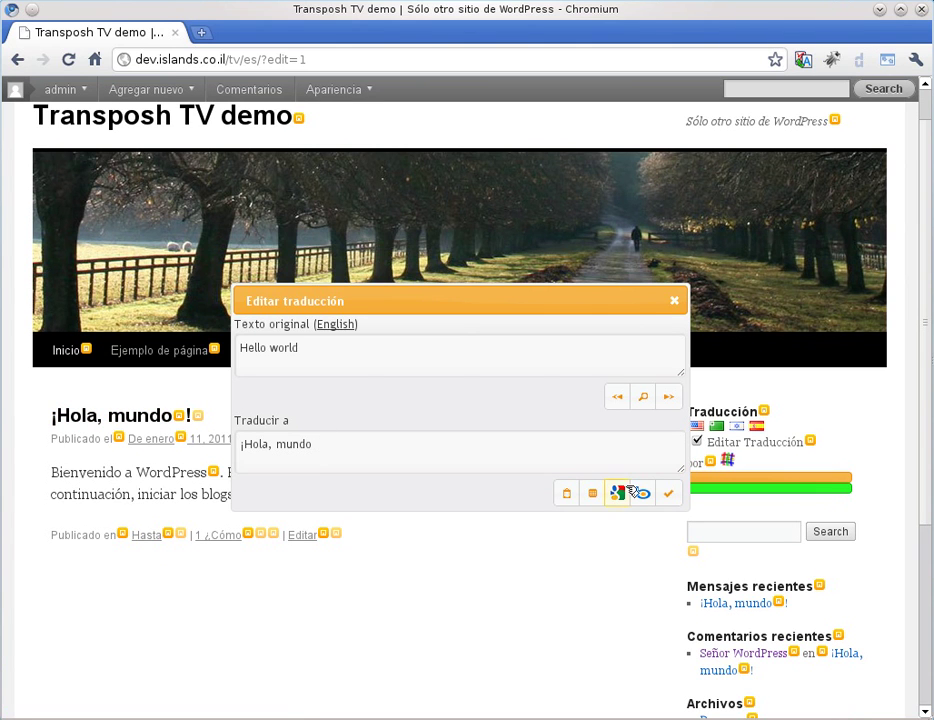
pyautogui.click(668, 494)
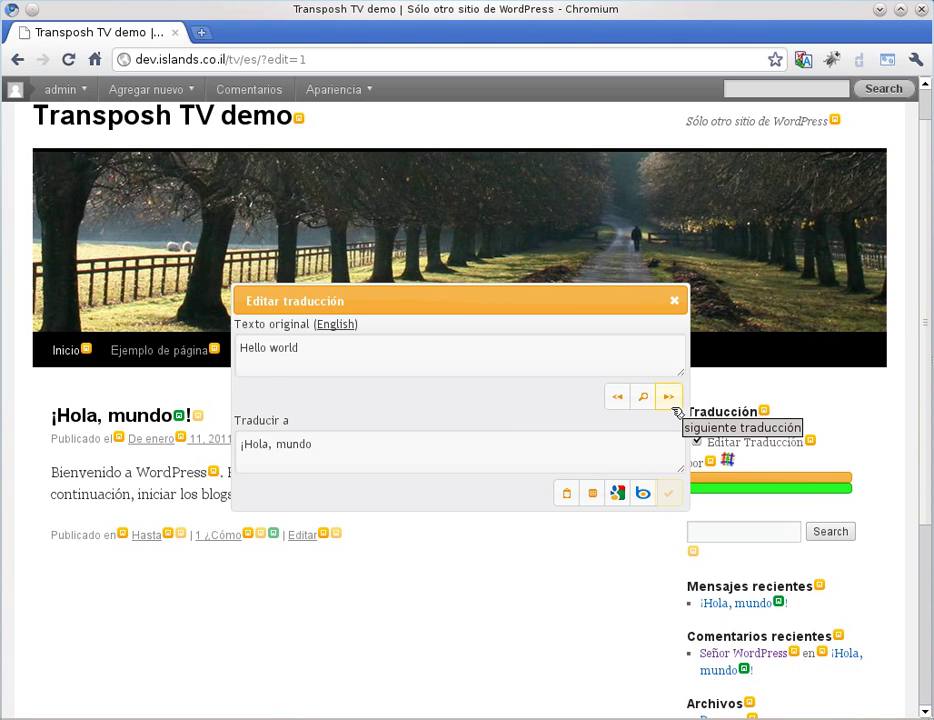
pyautogui.click(673, 302)
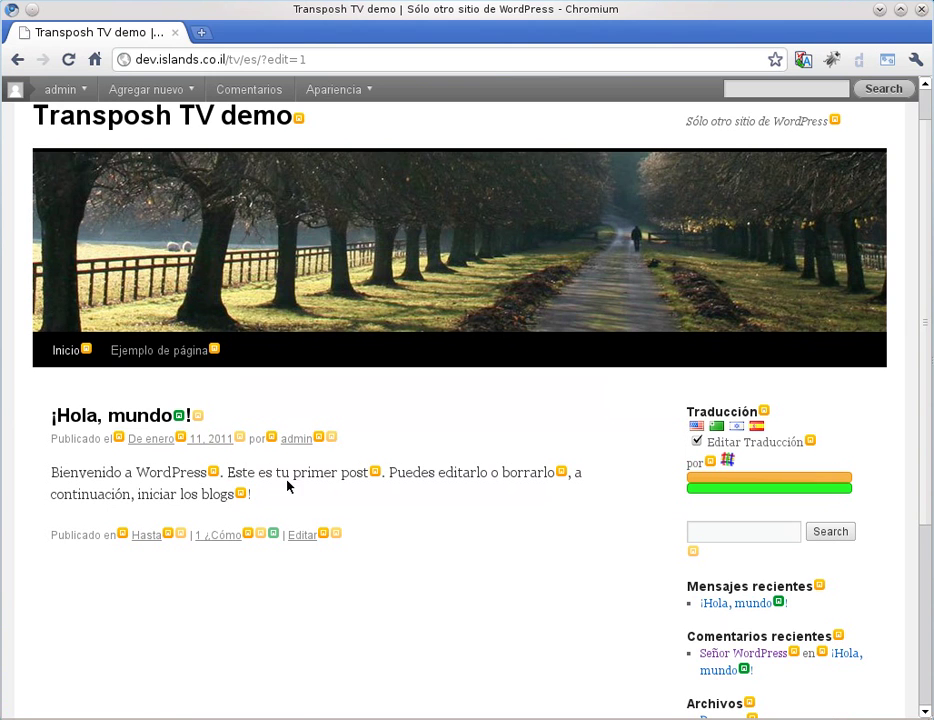
# - Approve 'Bienvenido a WordPress' and 'Este es tu primer post', ending on Welcome to WordPress
pyautogui.click(213, 471)
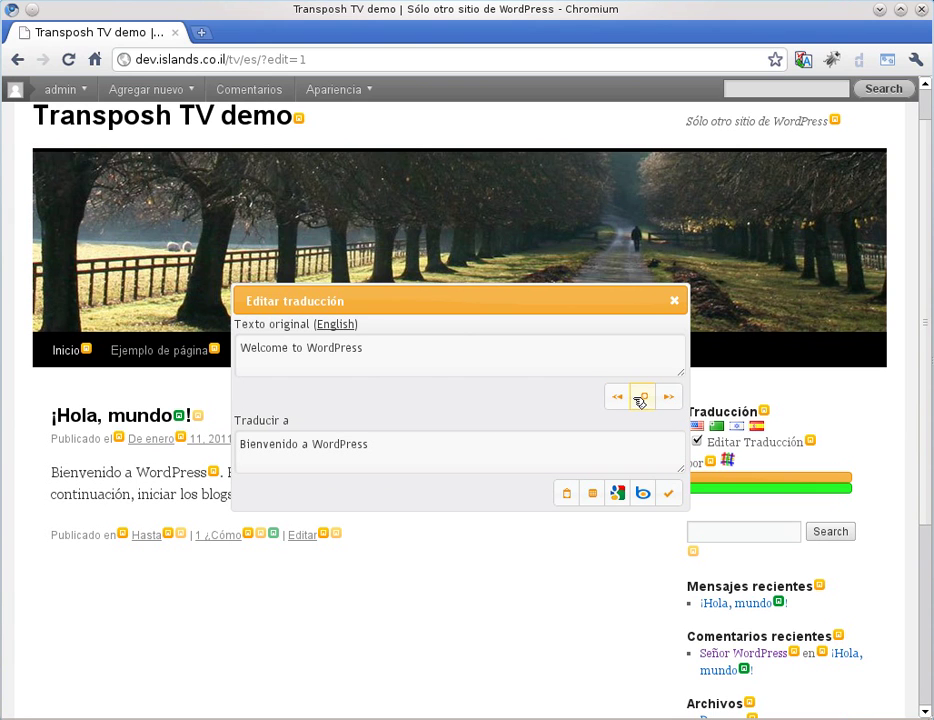
pyautogui.click(671, 493)
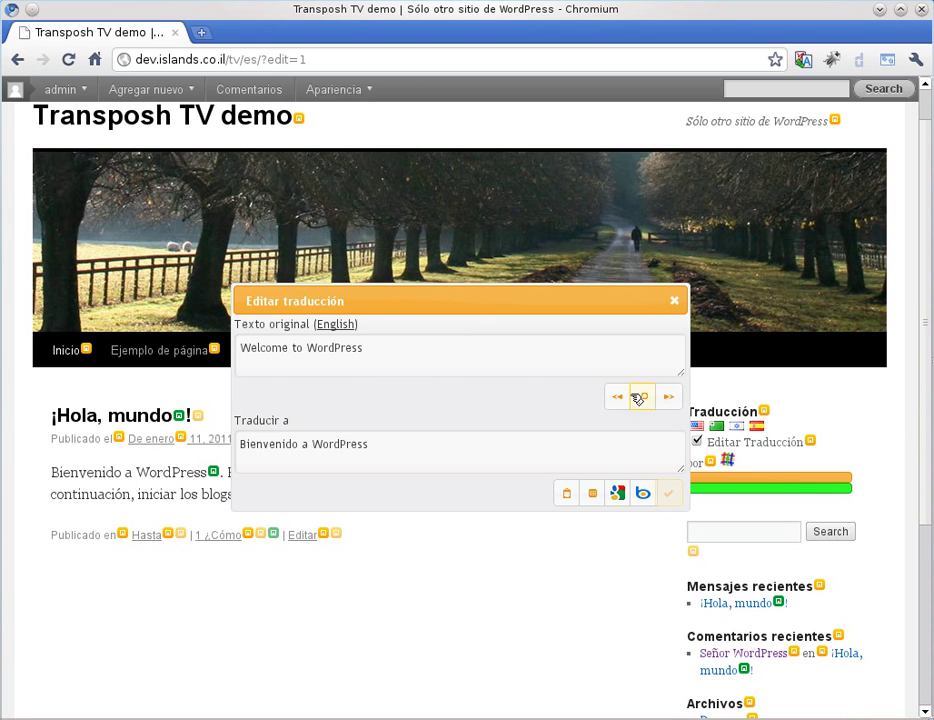
pyautogui.click(675, 399)
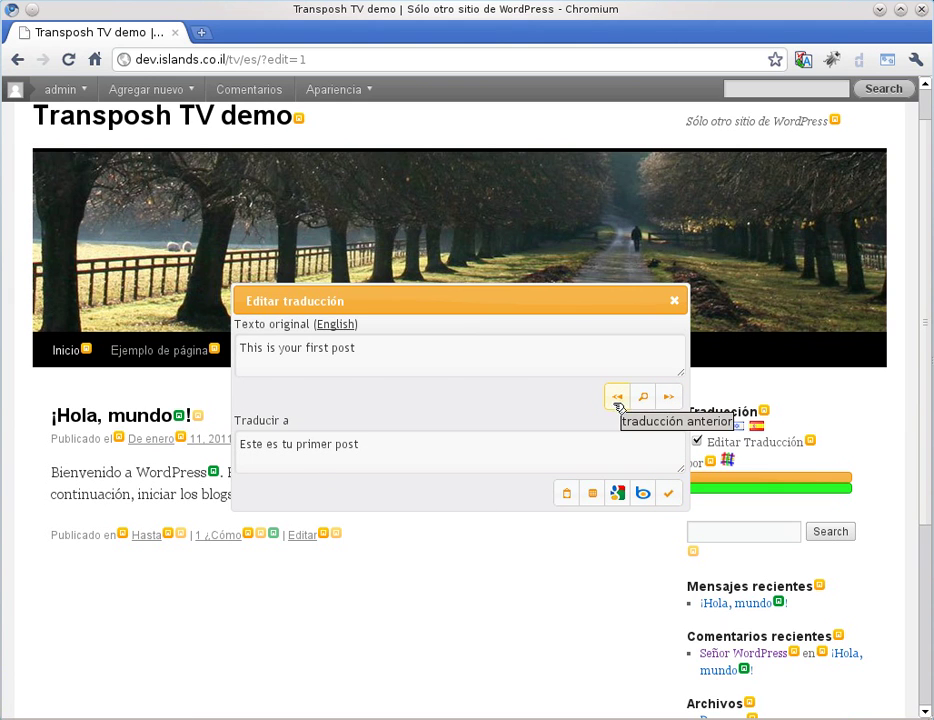
pyautogui.click(676, 500)
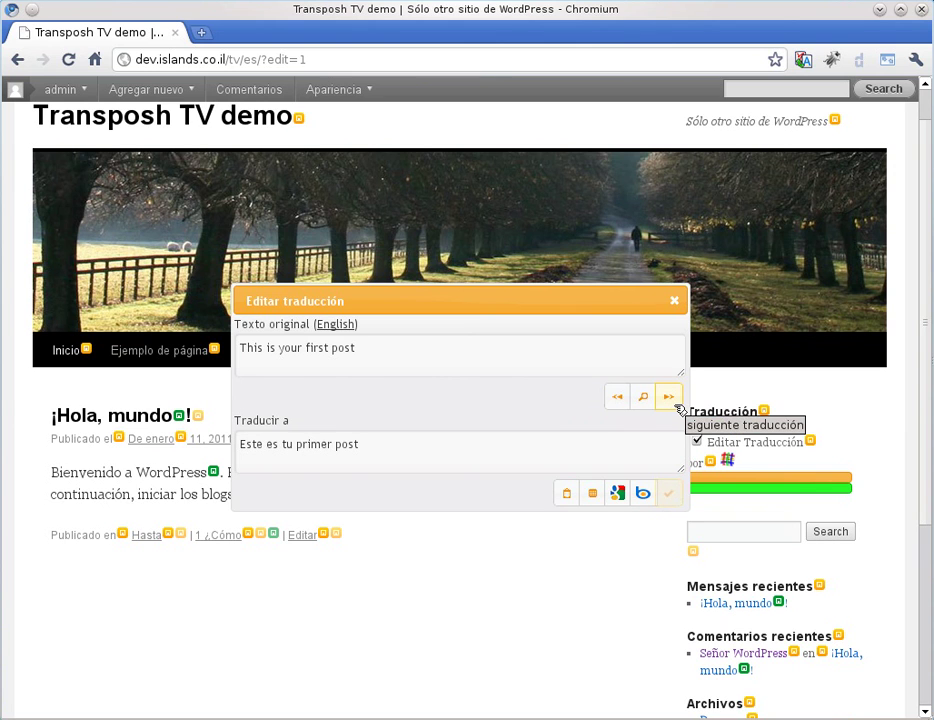
pyautogui.click(619, 396)
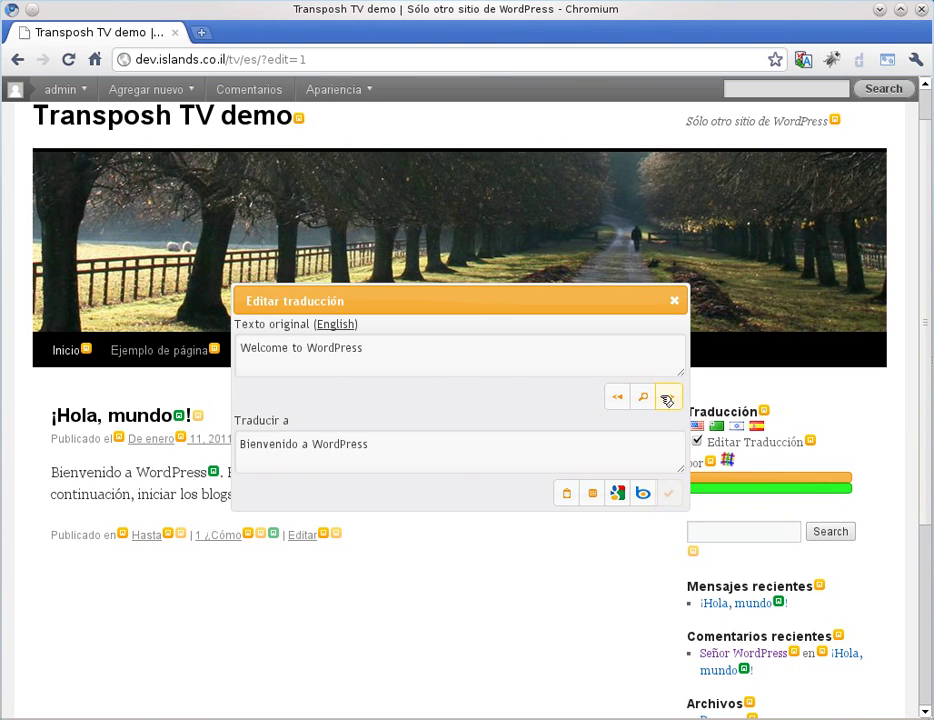
pyautogui.click(669, 398)
pyautogui.click(617, 398)
pyautogui.click(645, 397)
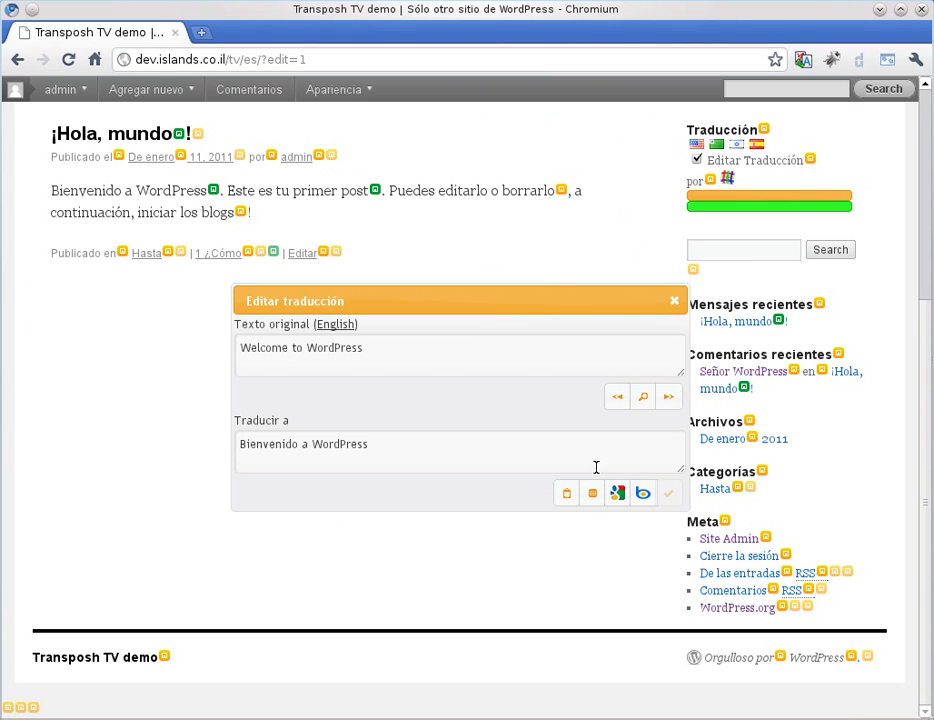
# - Type a trial ñ into the 'Bienvenido a WordPress' translation with the Español keyboard, then discard it
pyautogui.click(599, 498)
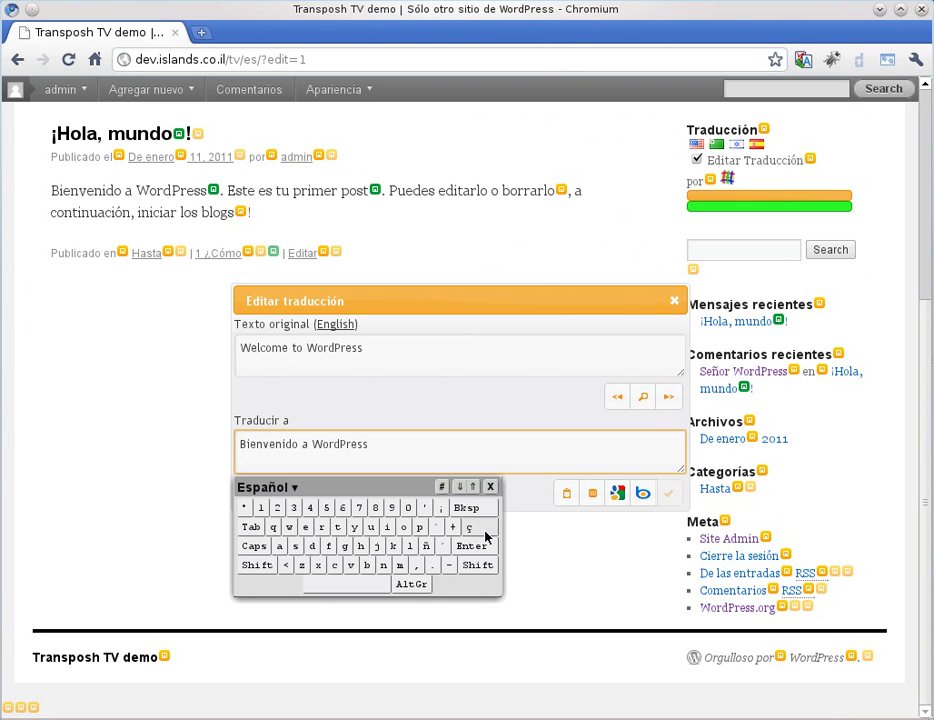
pyautogui.click(431, 546)
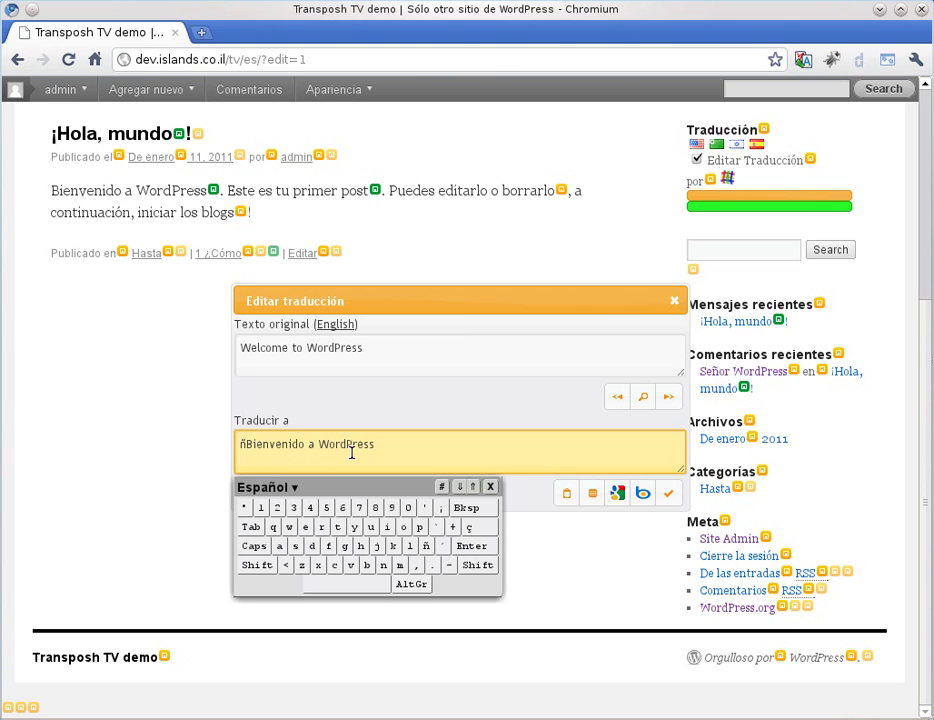
pyautogui.click(674, 302)
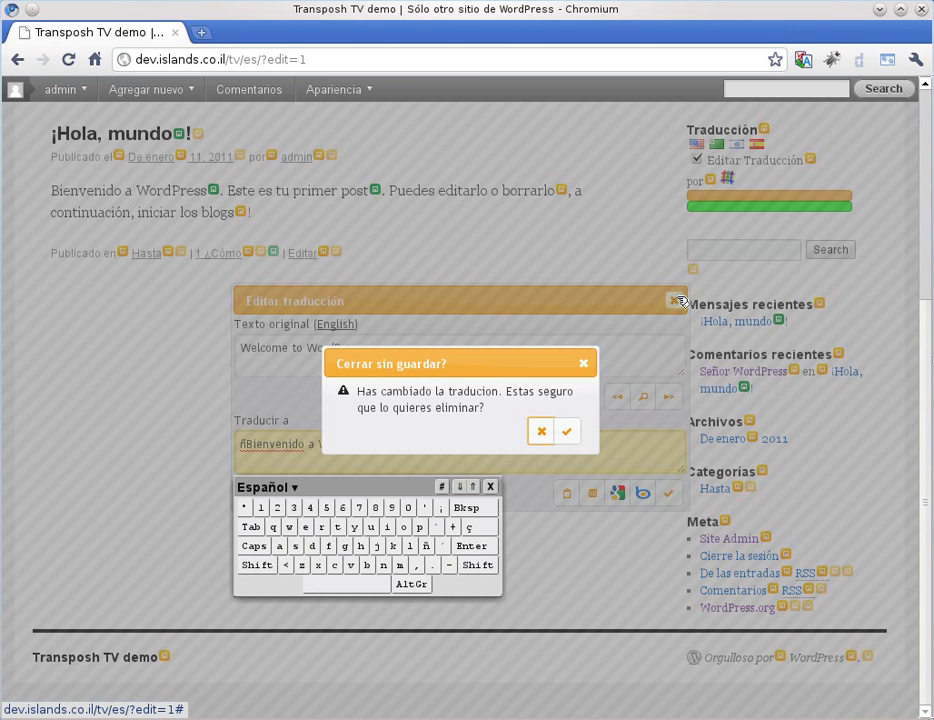
pyautogui.click(567, 433)
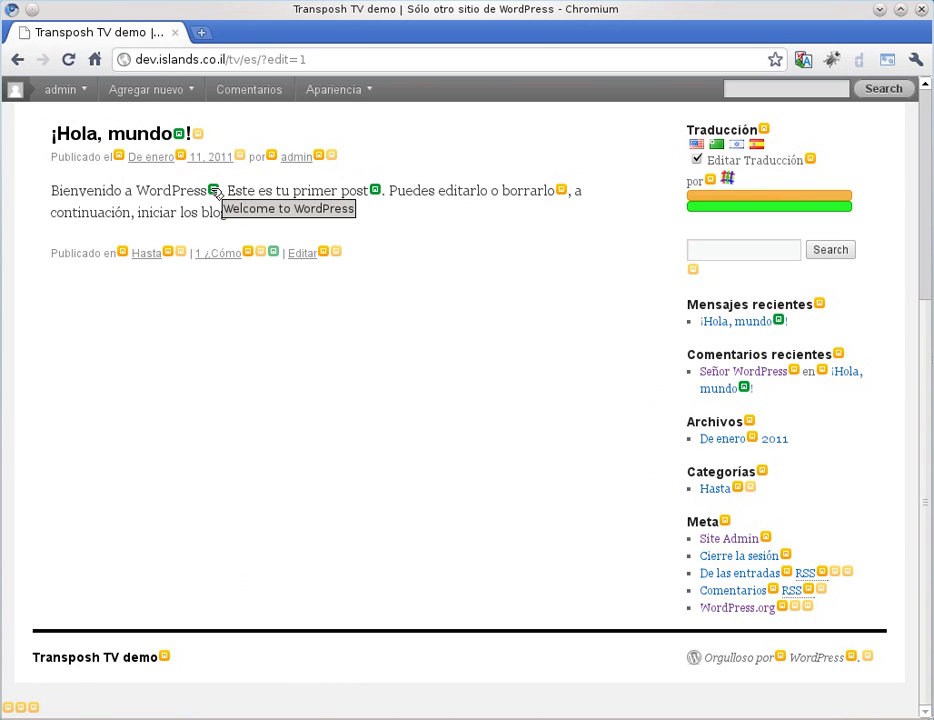
# - Delete both the human and automatic entries from the 'Welcome to WordPress' translation history
pyautogui.click(213, 190)
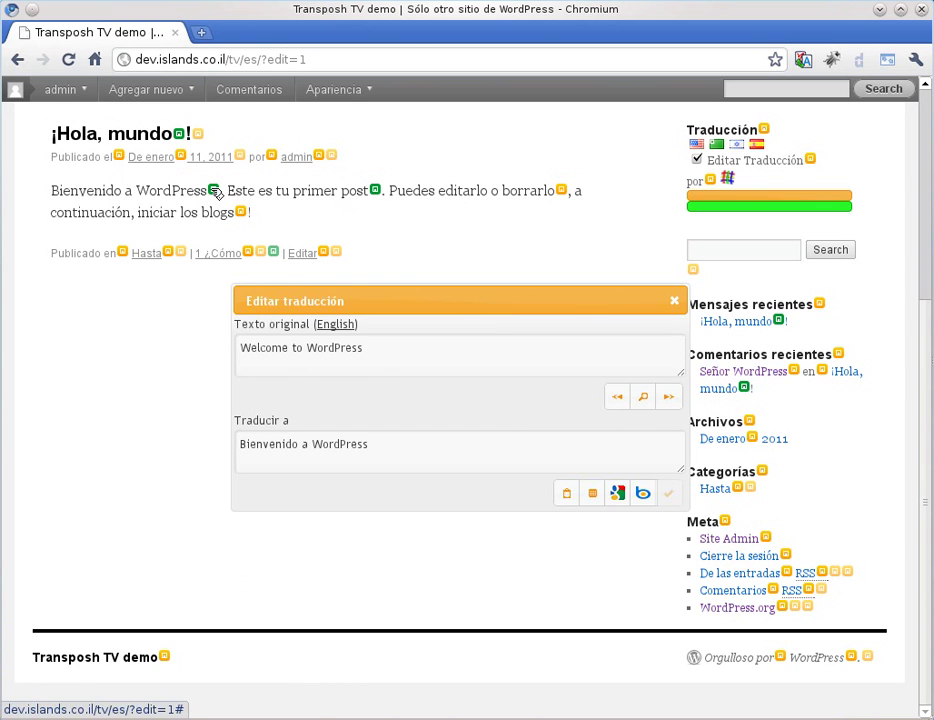
pyautogui.click(568, 495)
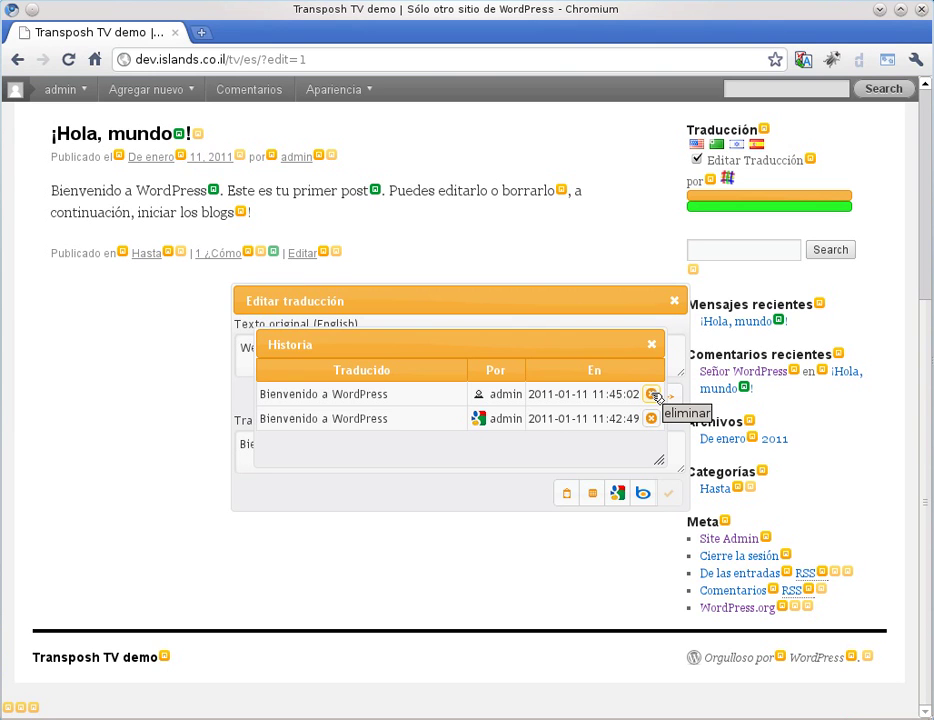
pyautogui.click(652, 393)
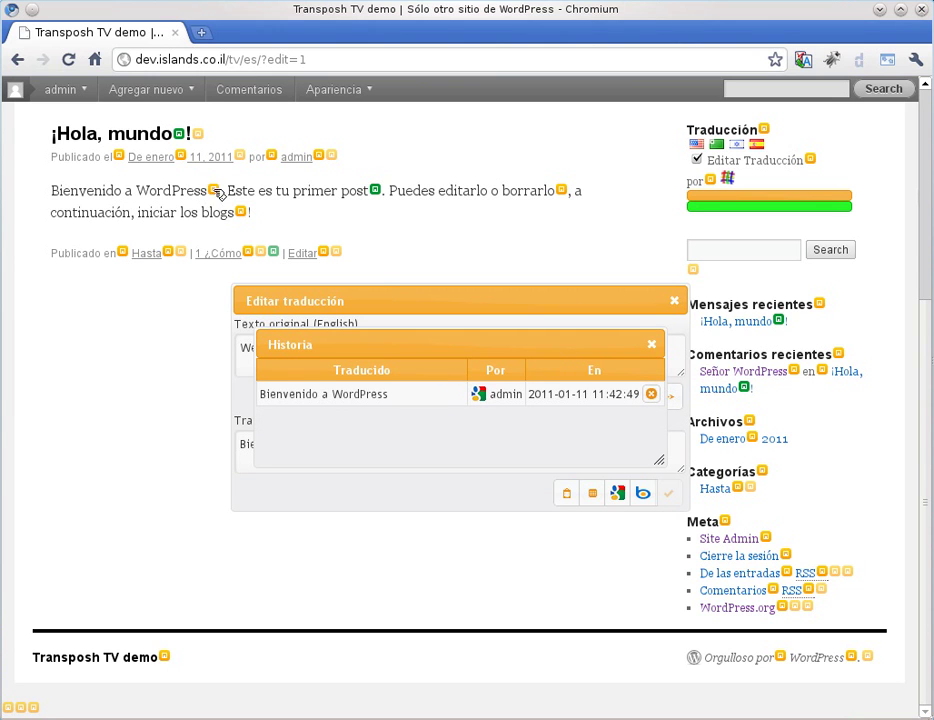
pyautogui.click(652, 394)
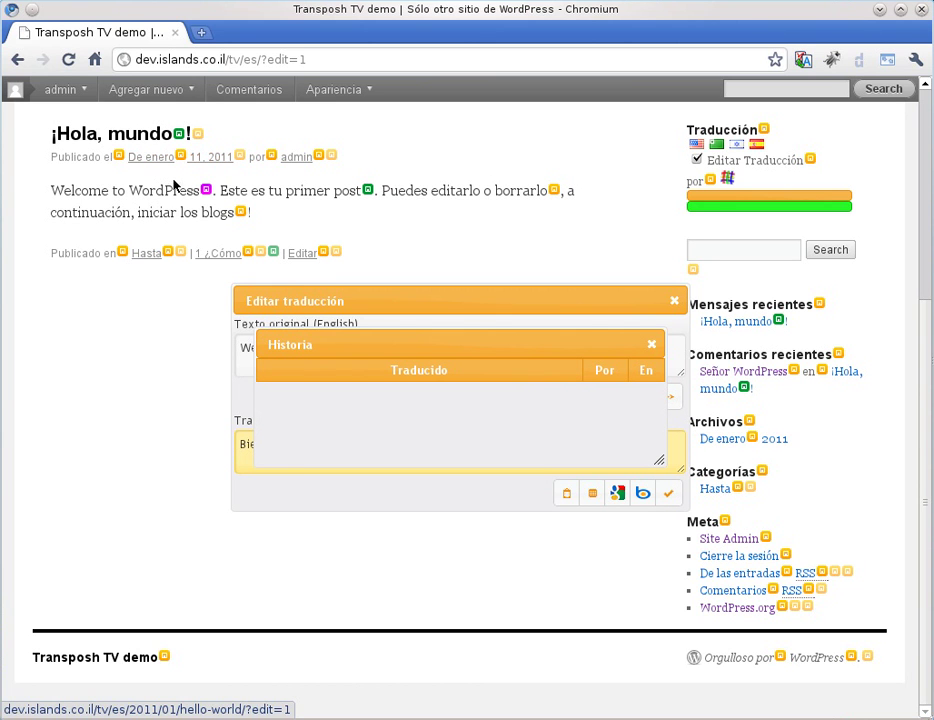
# - Close the history and the editor without saving, then reload the Spanish post page
pyautogui.click(650, 343)
pyautogui.click(674, 301)
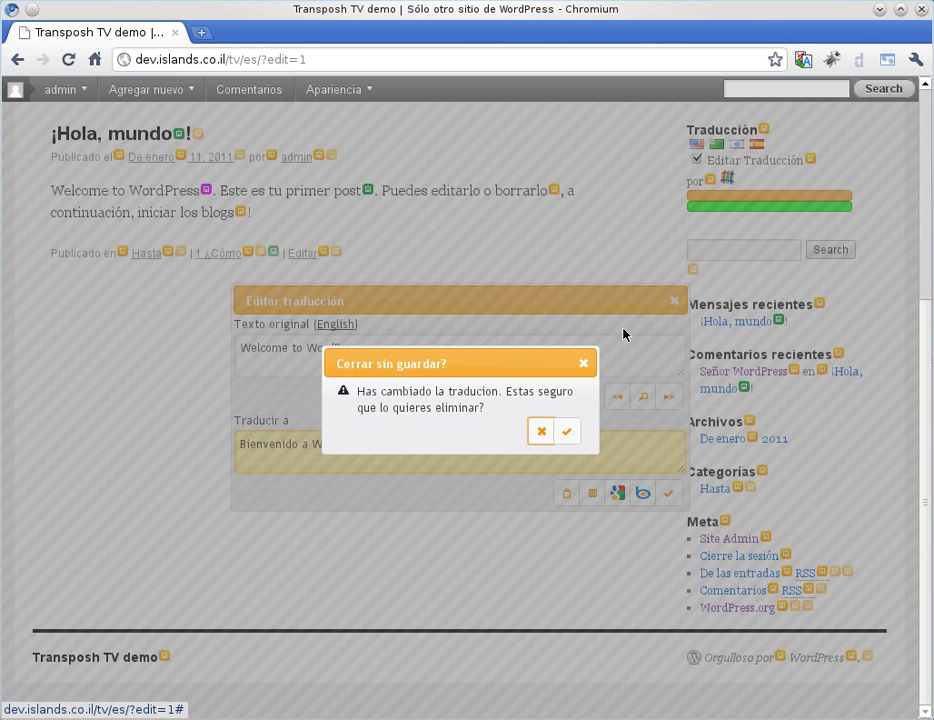
pyautogui.click(565, 431)
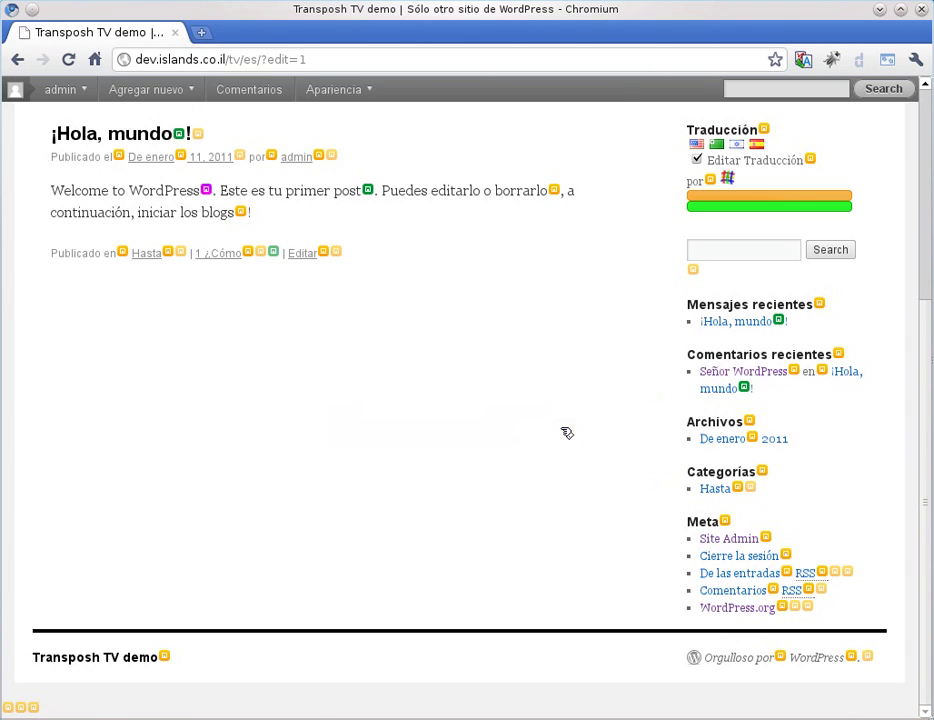
pyautogui.click(68, 59)
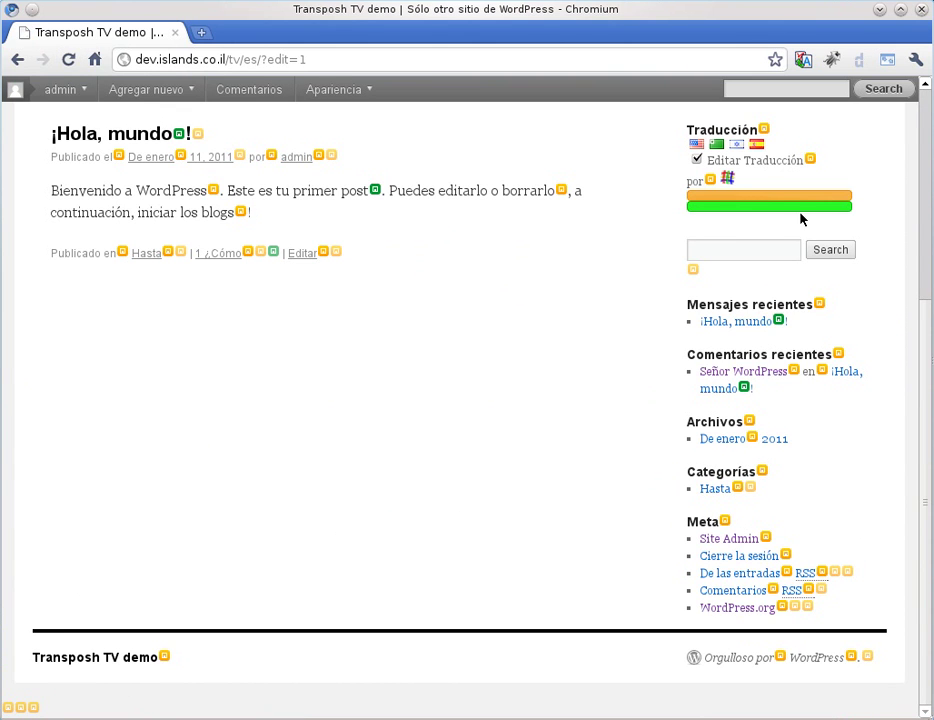
# - Preview Google's suggestion for 'Bienvenido a WordPress', then switch the site to Esperanto
pyautogui.click(213, 191)
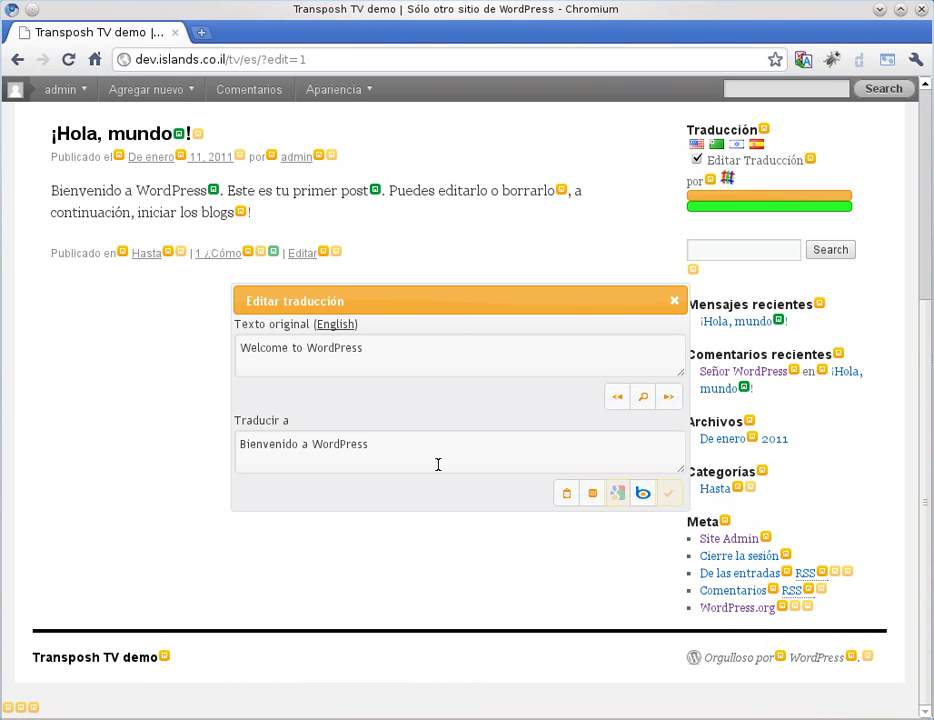
pyautogui.click(642, 493)
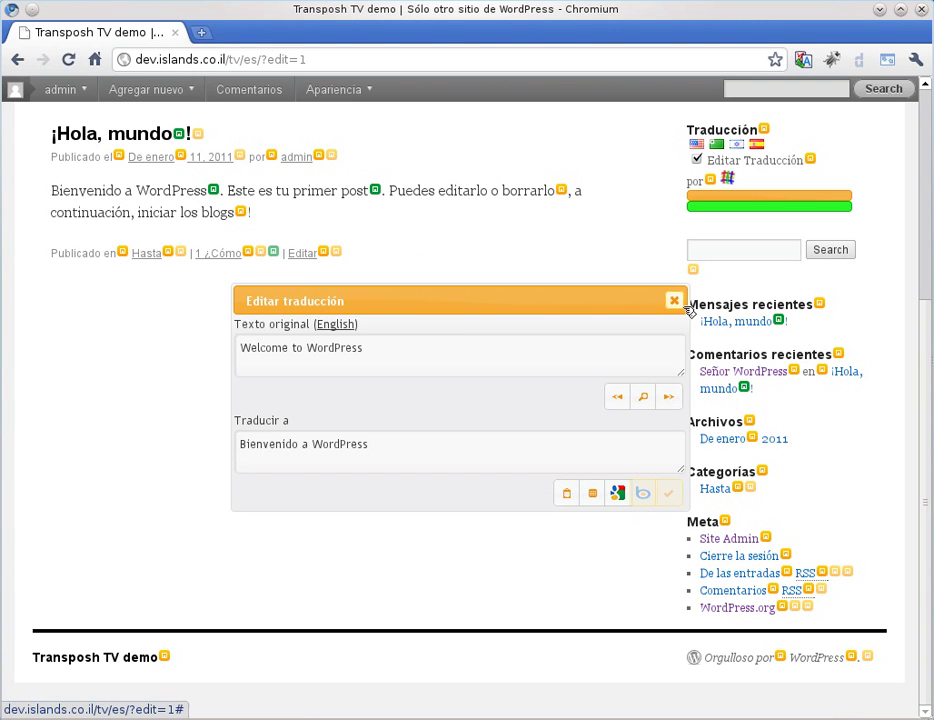
pyautogui.click(673, 301)
pyautogui.click(724, 145)
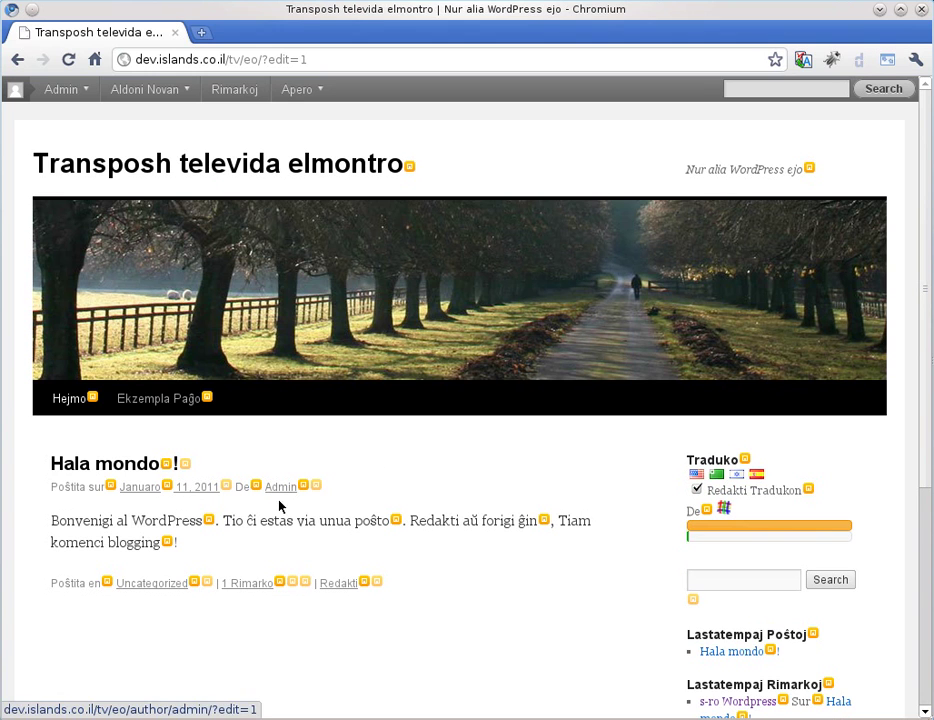
# - Check the Apertium suggestion for the Esperanto welcome phrase and remove its stray asterisk before WordPress
pyautogui.click(218, 526)
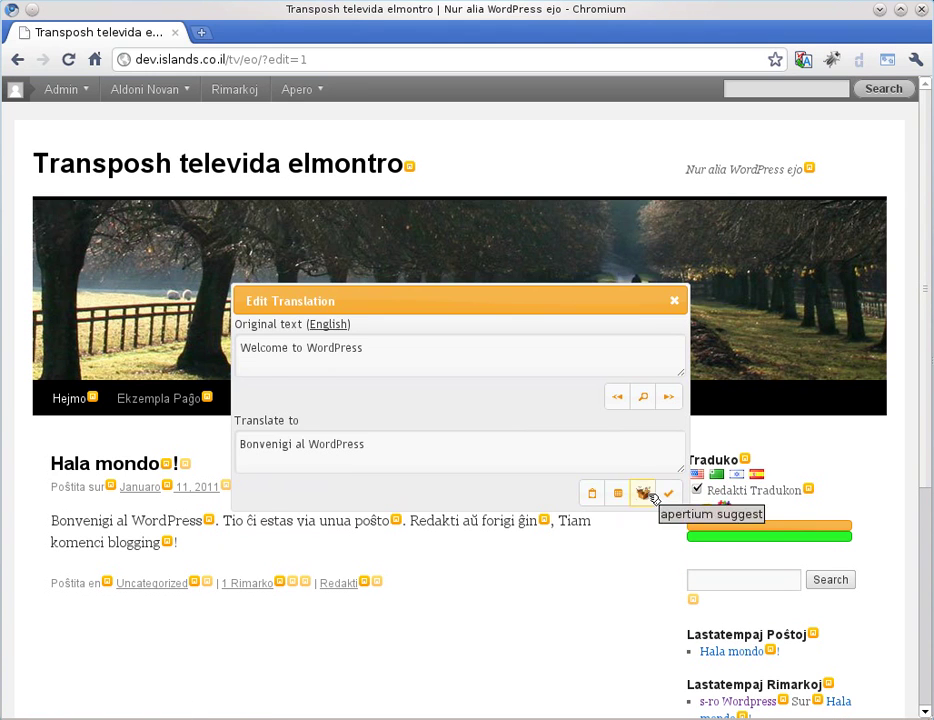
pyautogui.click(645, 494)
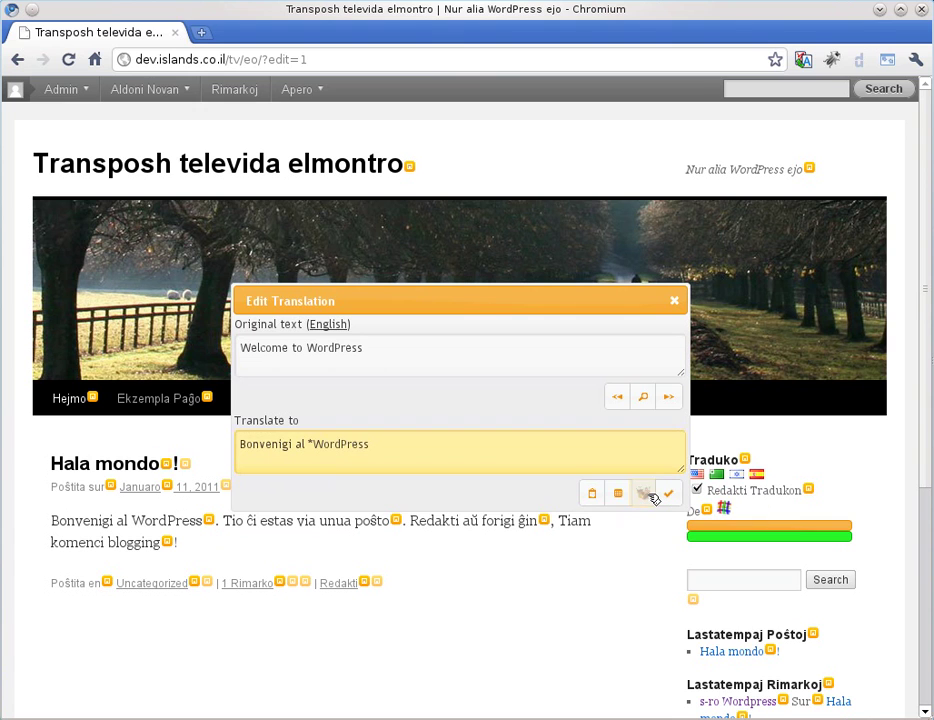
pyautogui.click(308, 444)
pyautogui.press('Delete')
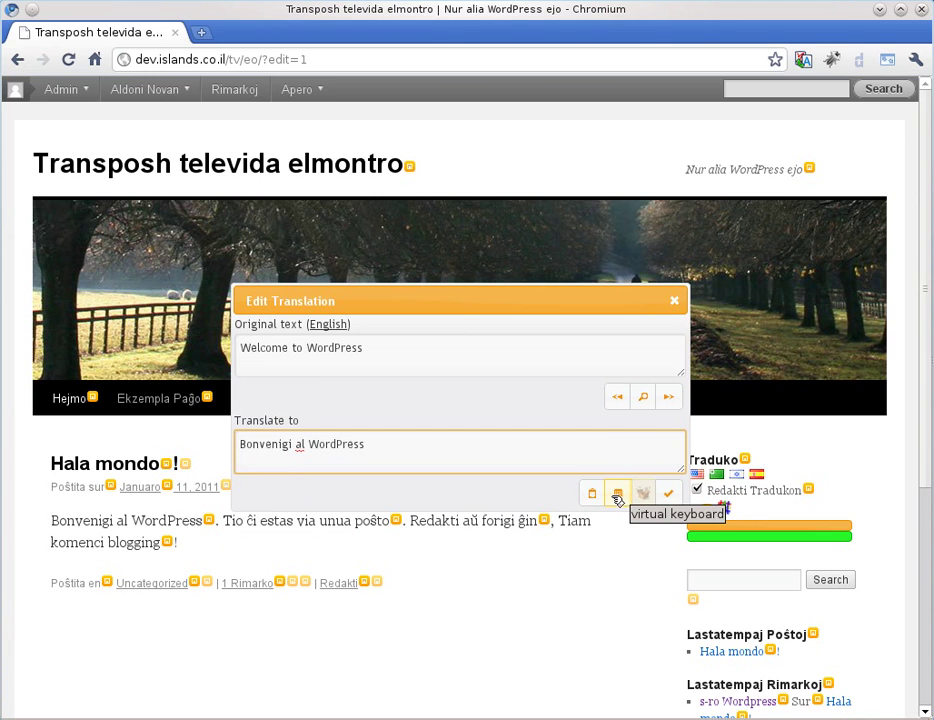
pyautogui.click(674, 302)
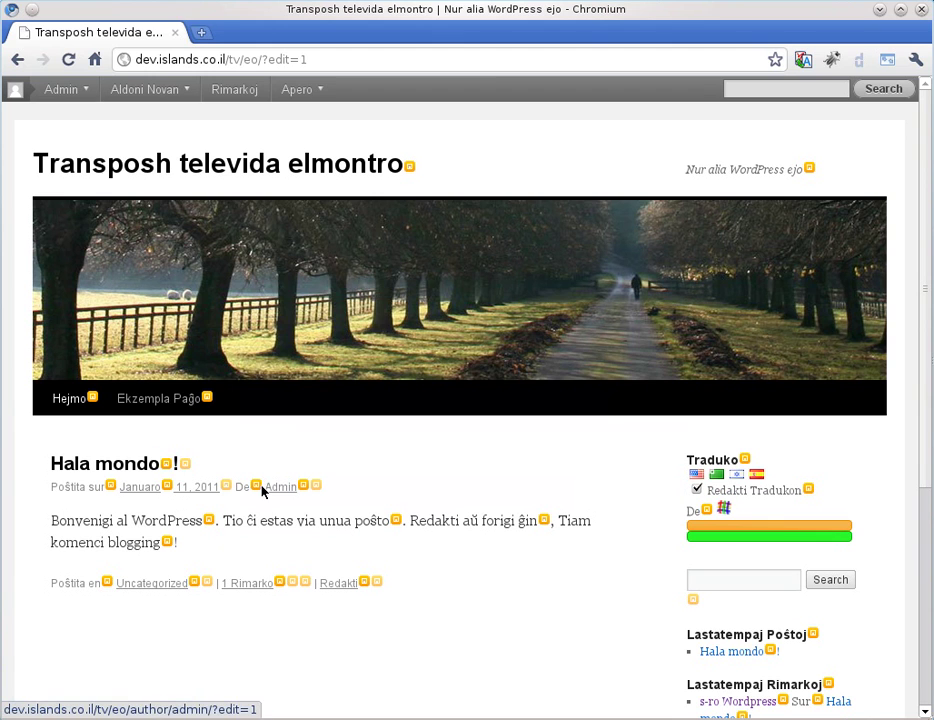
# - Compare the Esperanto welcome translation against the Spanish original, then go to the admin Dashboard
pyautogui.click(209, 519)
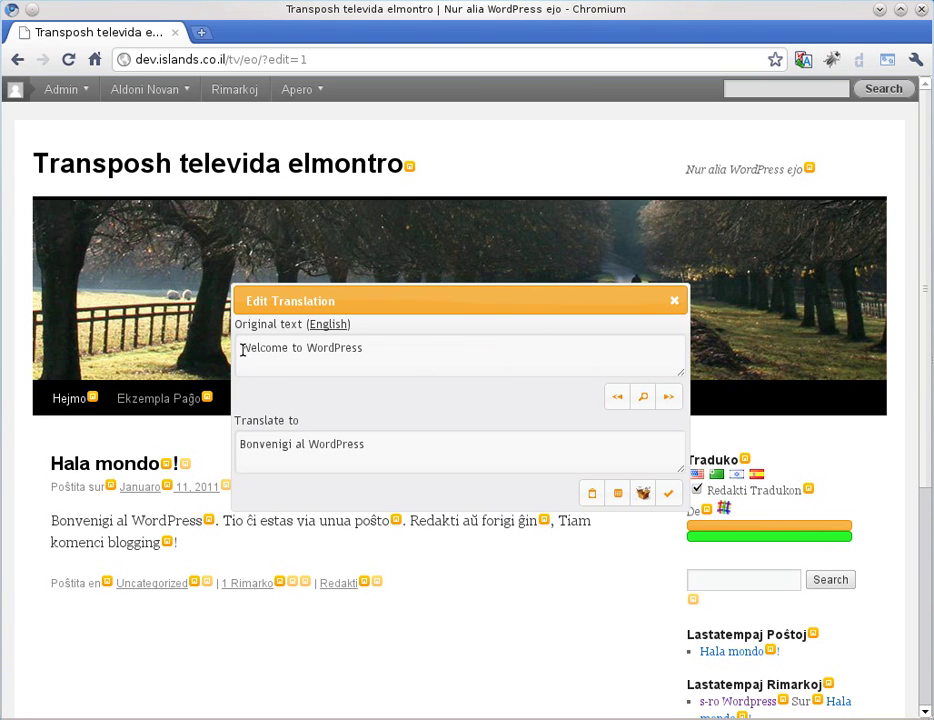
pyautogui.click(345, 326)
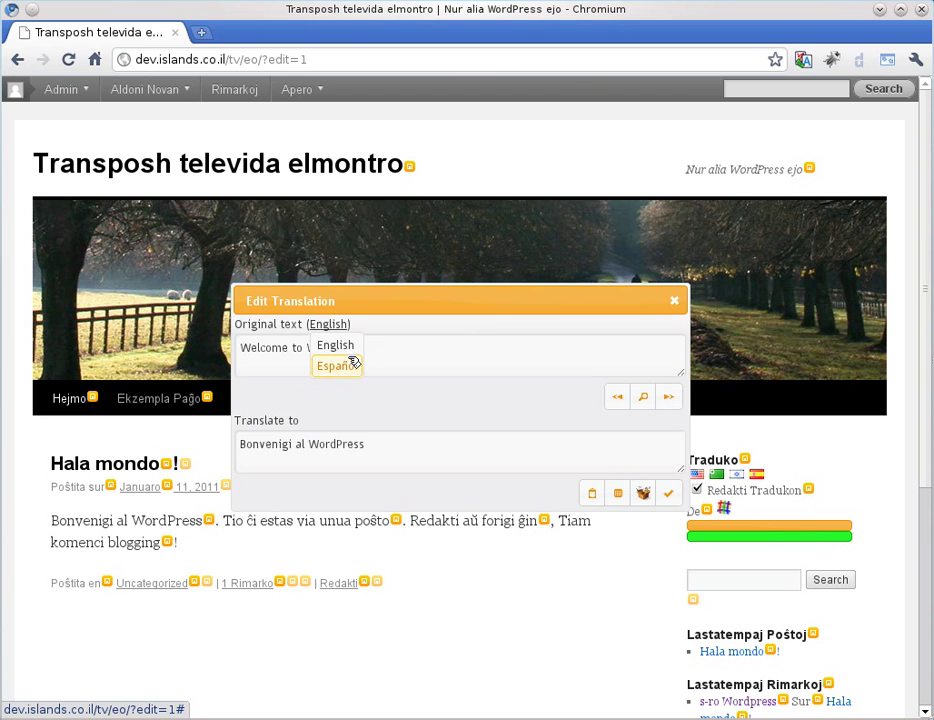
pyautogui.click(354, 365)
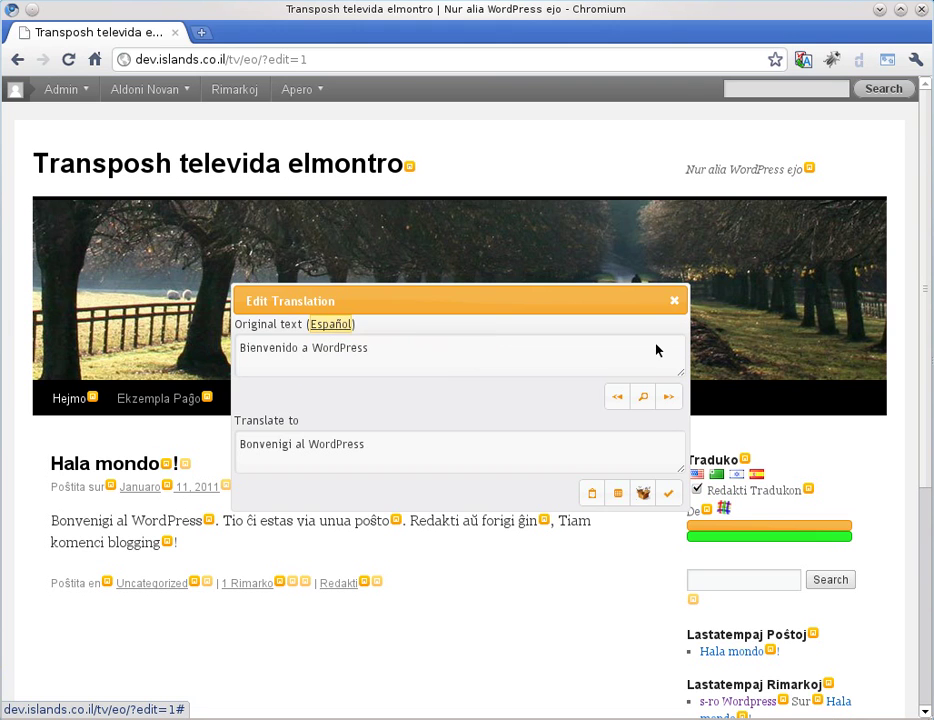
pyautogui.click(674, 301)
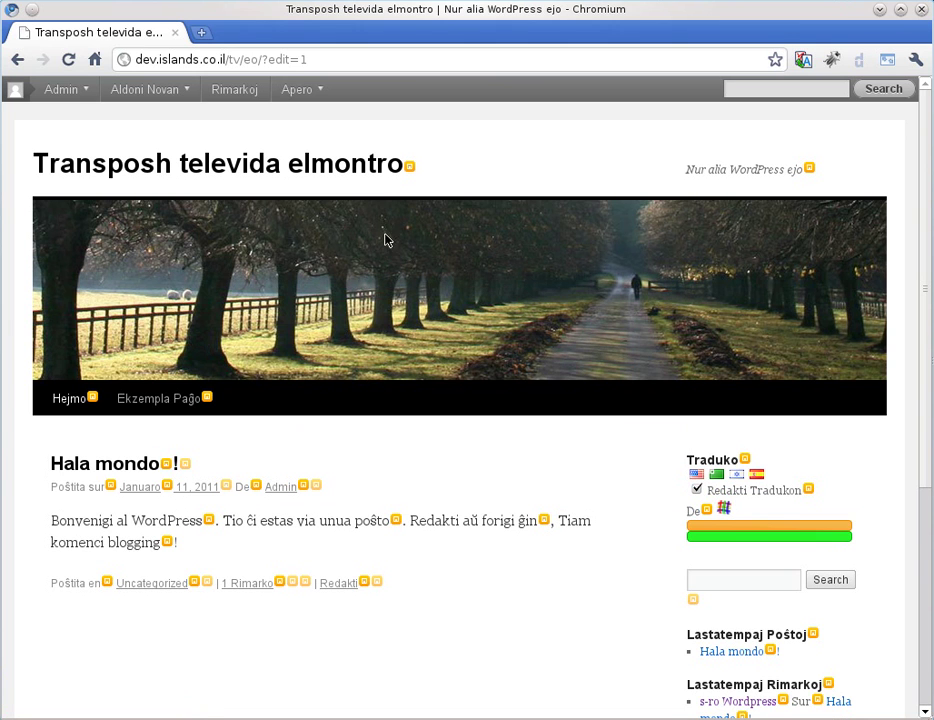
pyautogui.moveTo(62, 89)
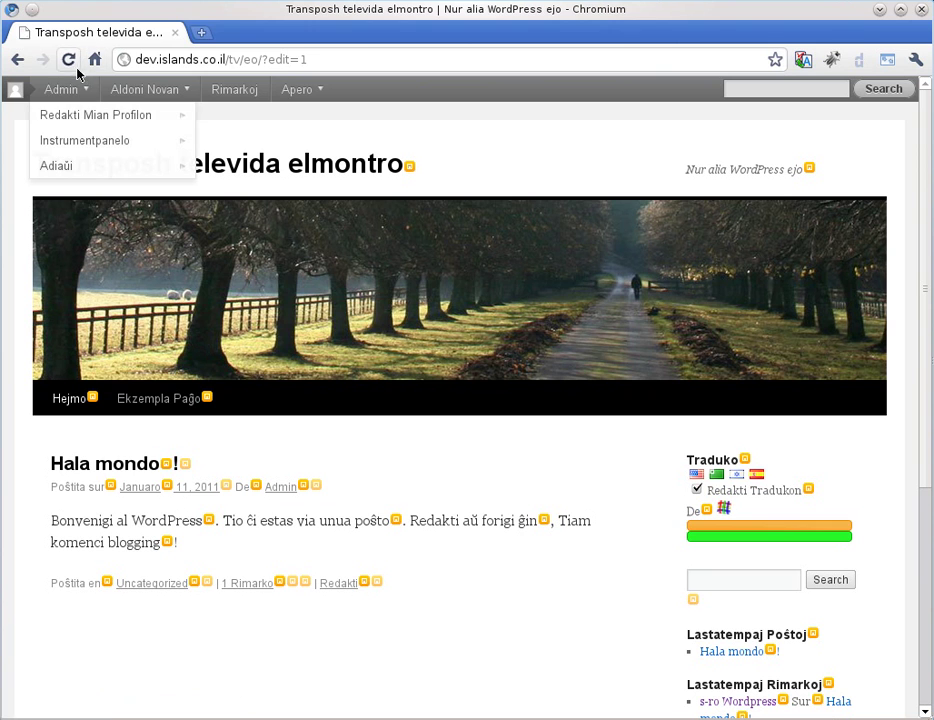
pyautogui.click(91, 140)
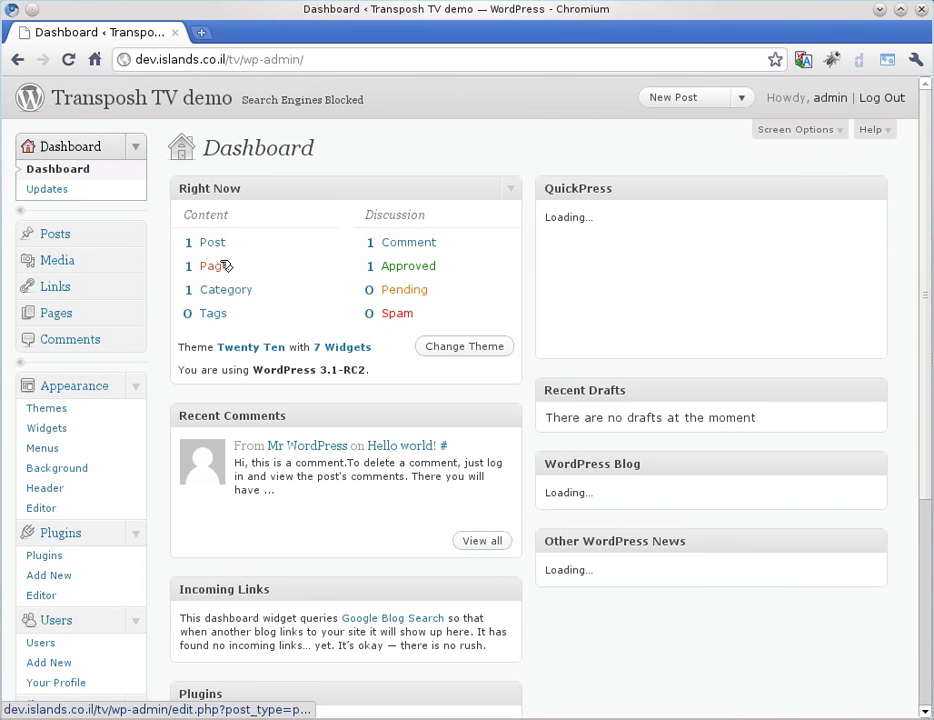
# - Append the line <span lang="es">hola</span> to the Hello world! post and update it
pyautogui.click(50, 234)
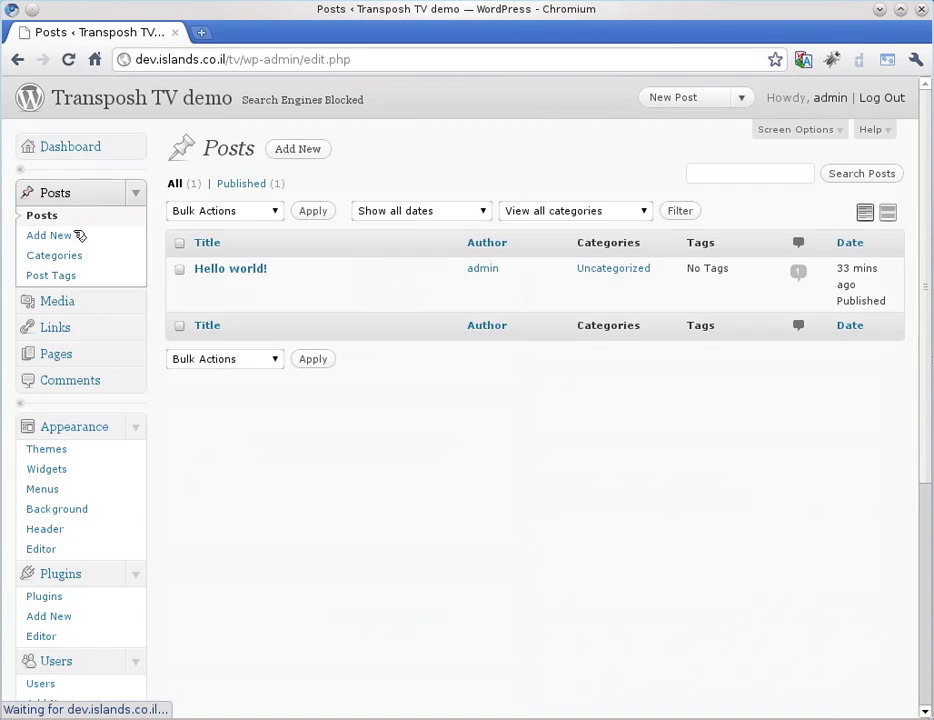
pyautogui.moveTo(273, 287)
pyautogui.click(204, 289)
pyautogui.click(327, 398)
pyautogui.press('Return')
pyautogui.press('Return')
pyautogui.write('<')
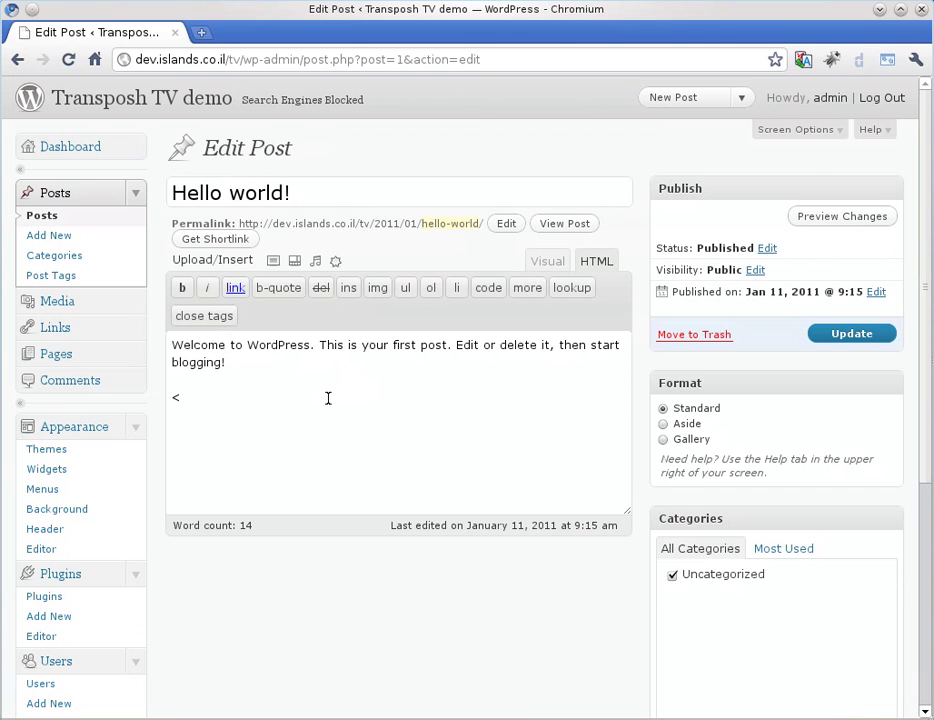
pyautogui.write('span lang="es">hoa')
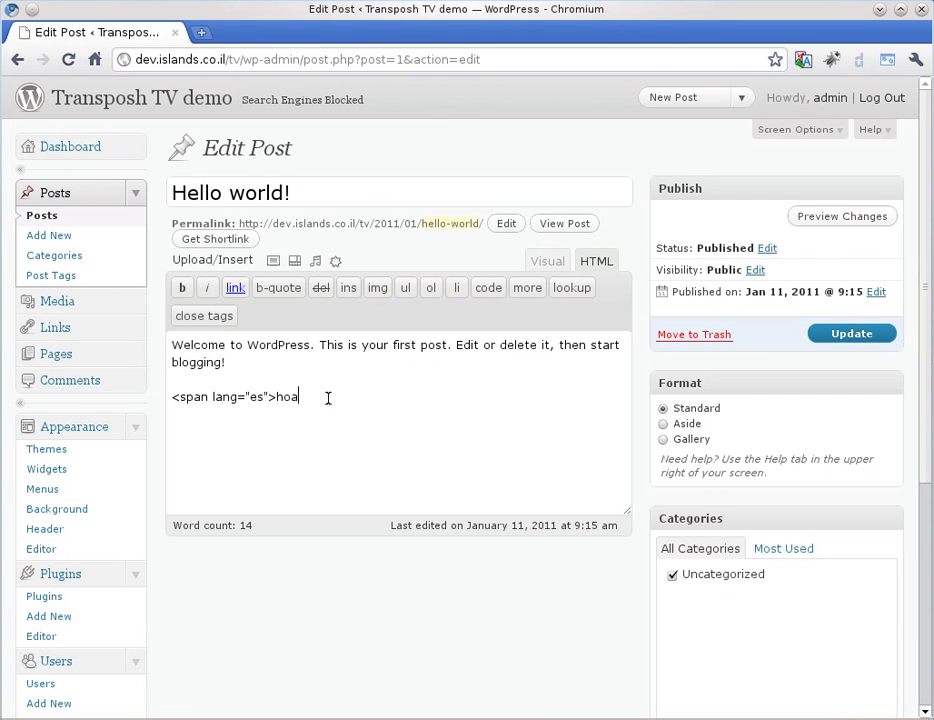
pyautogui.press('BackSpace')
pyautogui.write('la</span>')
pyautogui.click(844, 334)
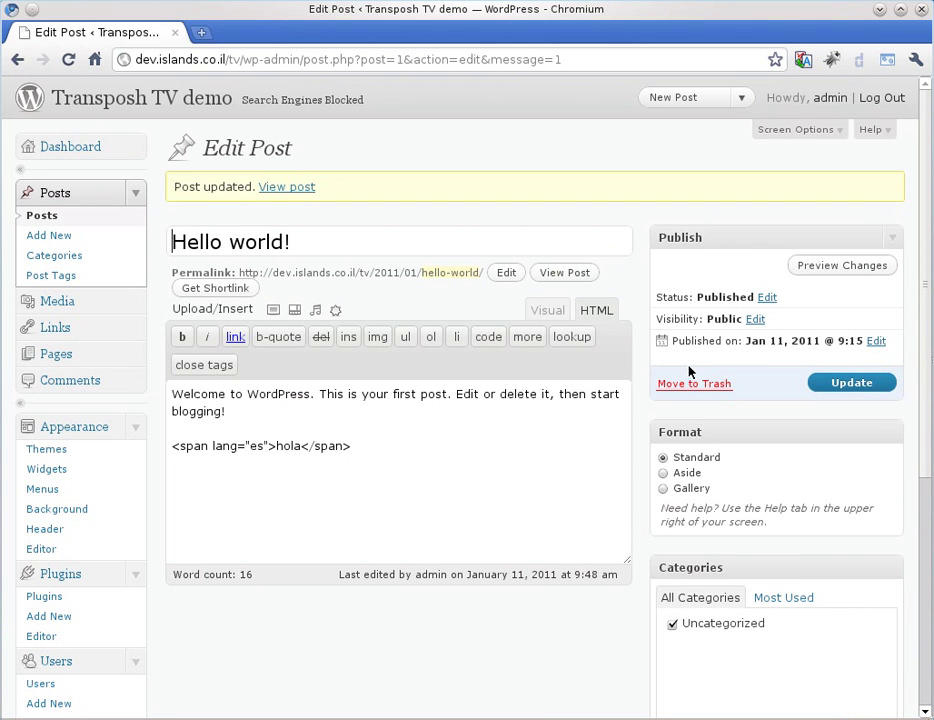
pyautogui.scroll(-2, 188, 571)
pyautogui.scroll(-2, 195, 577)
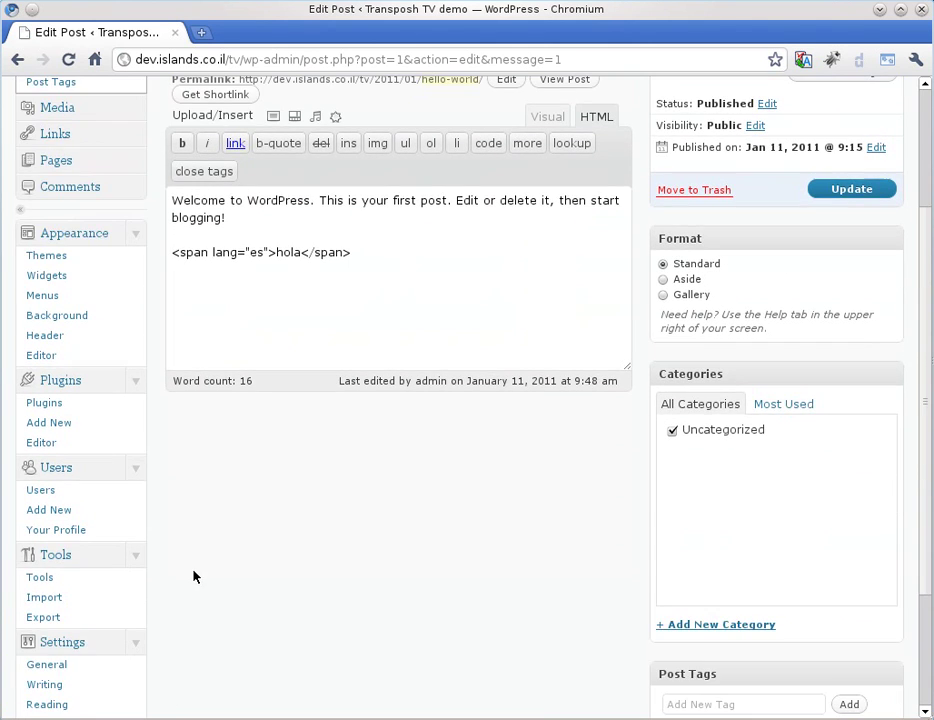
pyautogui.scroll(-4, 190, 575)
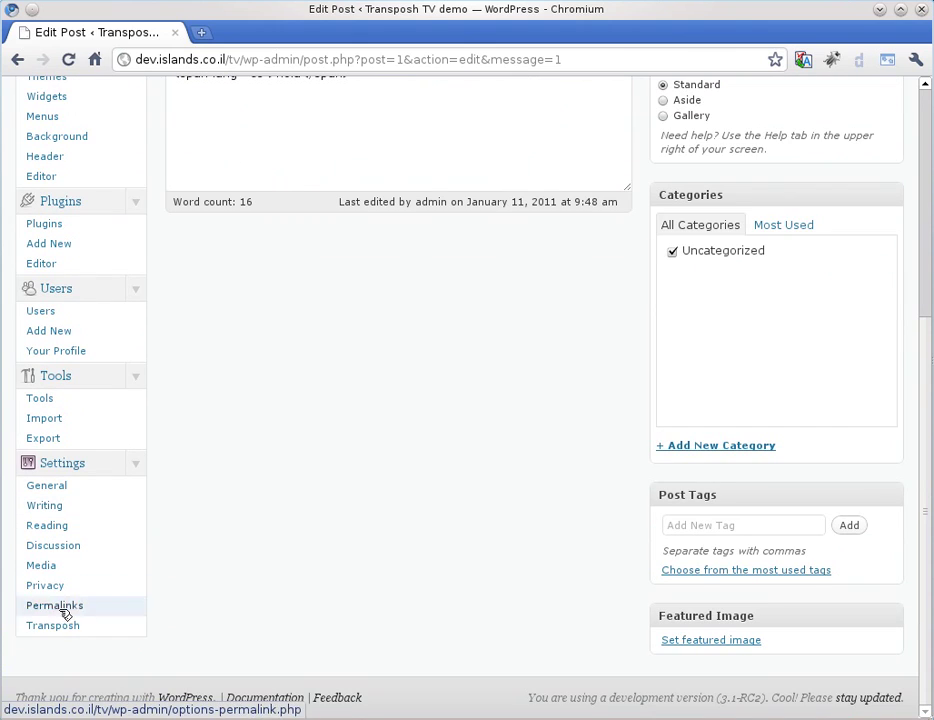
# - In Transposh settings, allow default-language translation, save, and choose the sunny edit-interface theme
pyautogui.click(58, 625)
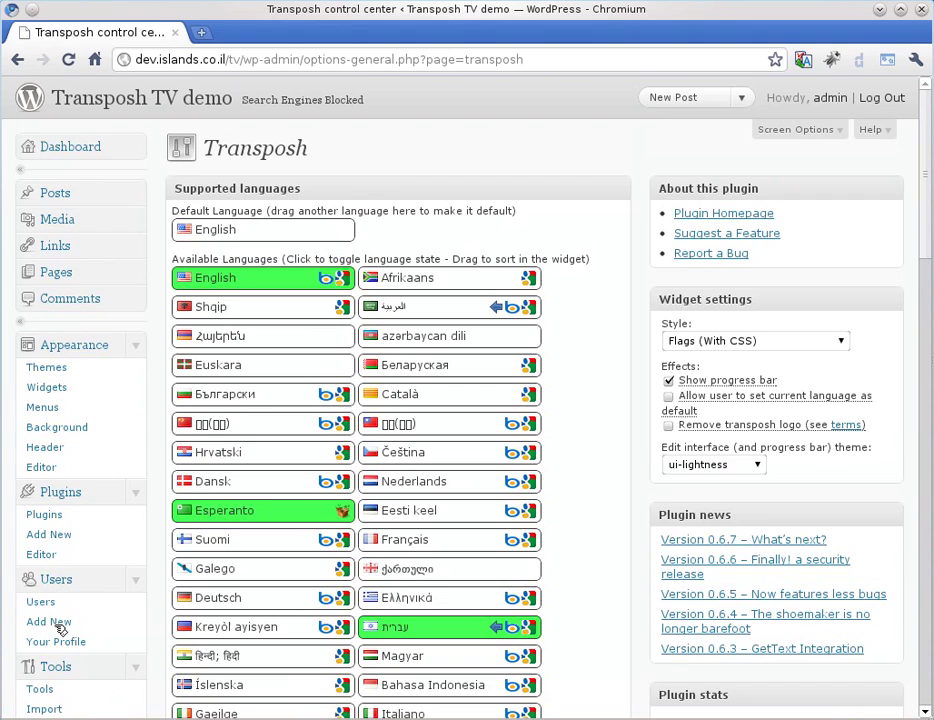
pyautogui.scroll(-17, 371, 539)
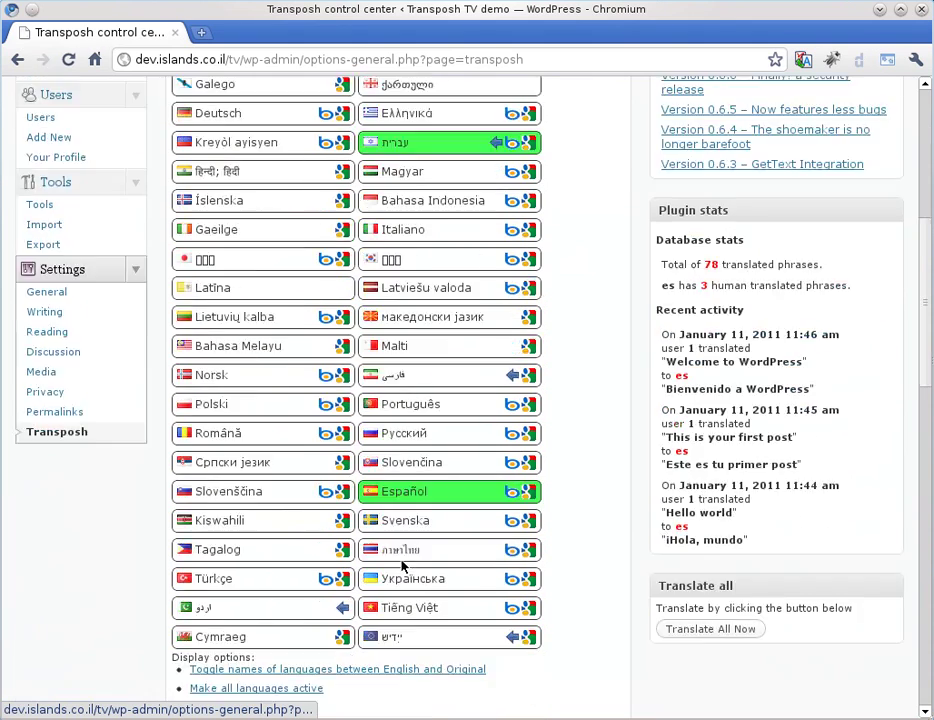
pyautogui.scroll(-1, 402, 565)
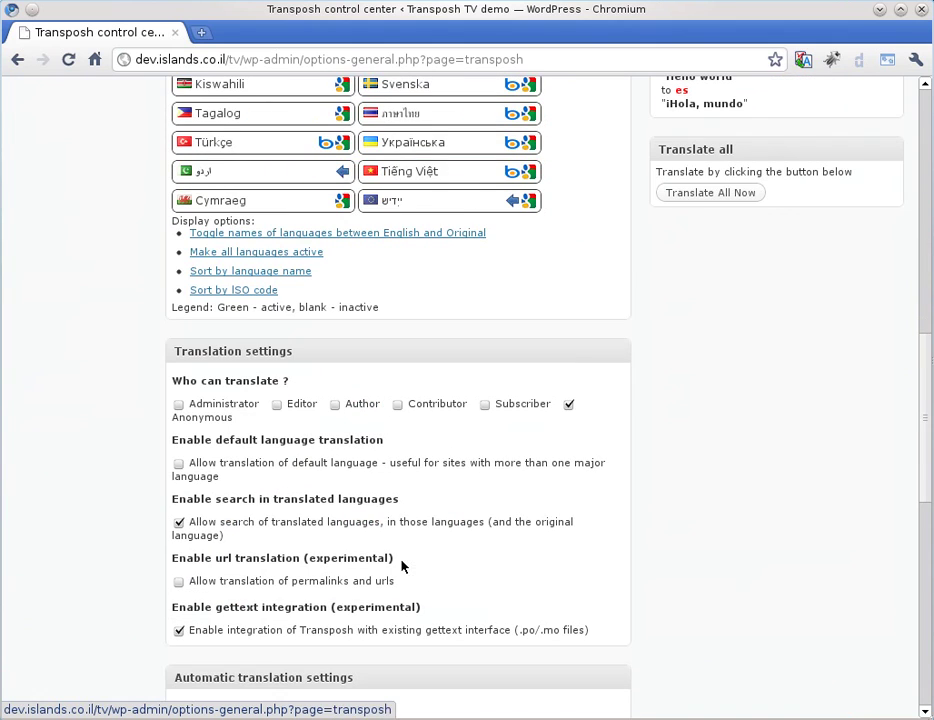
pyautogui.click(179, 462)
pyautogui.scroll(-14, 390, 516)
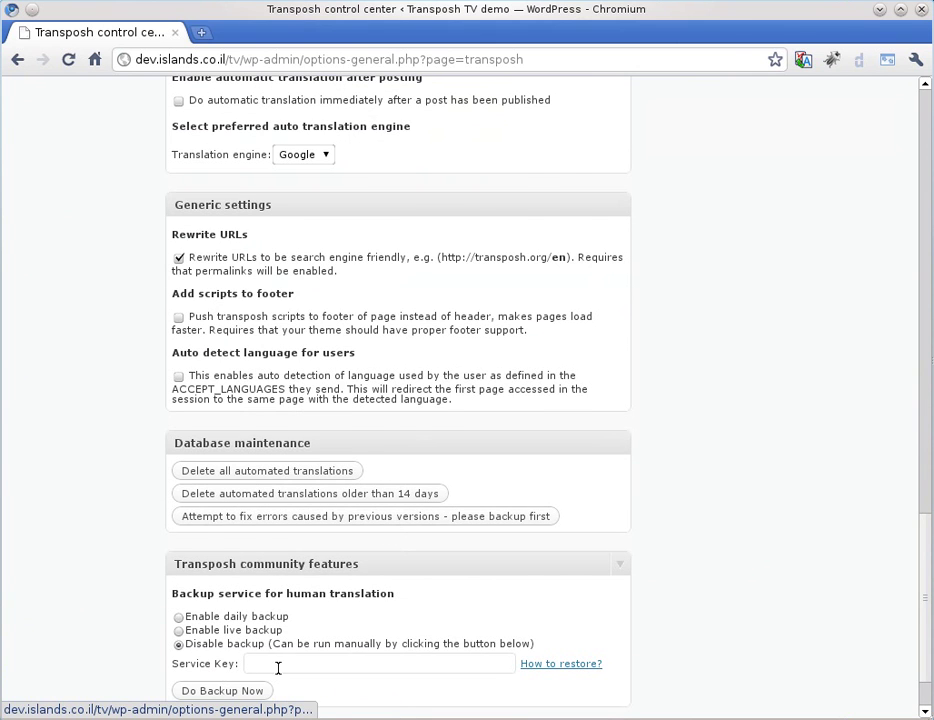
pyautogui.scroll(-2, 278, 667)
pyautogui.click(246, 652)
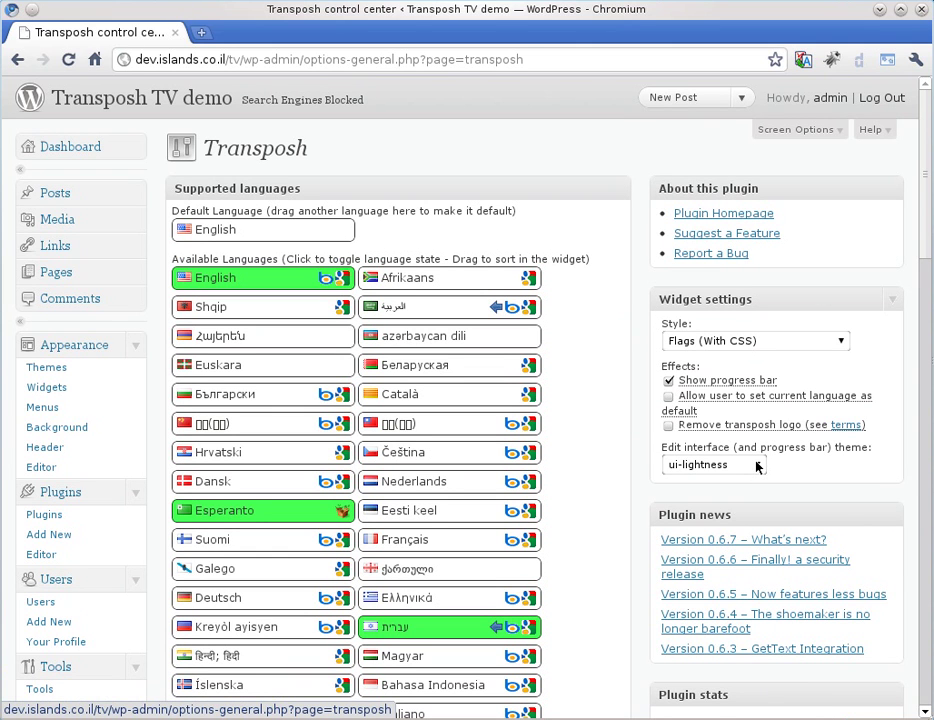
pyautogui.click(757, 465)
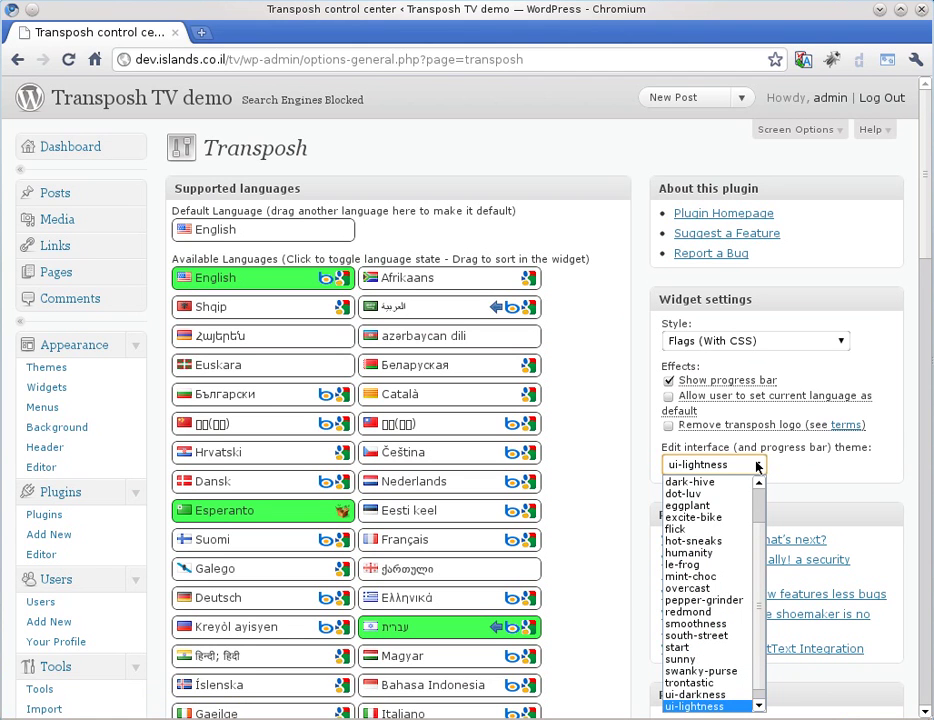
pyautogui.click(688, 659)
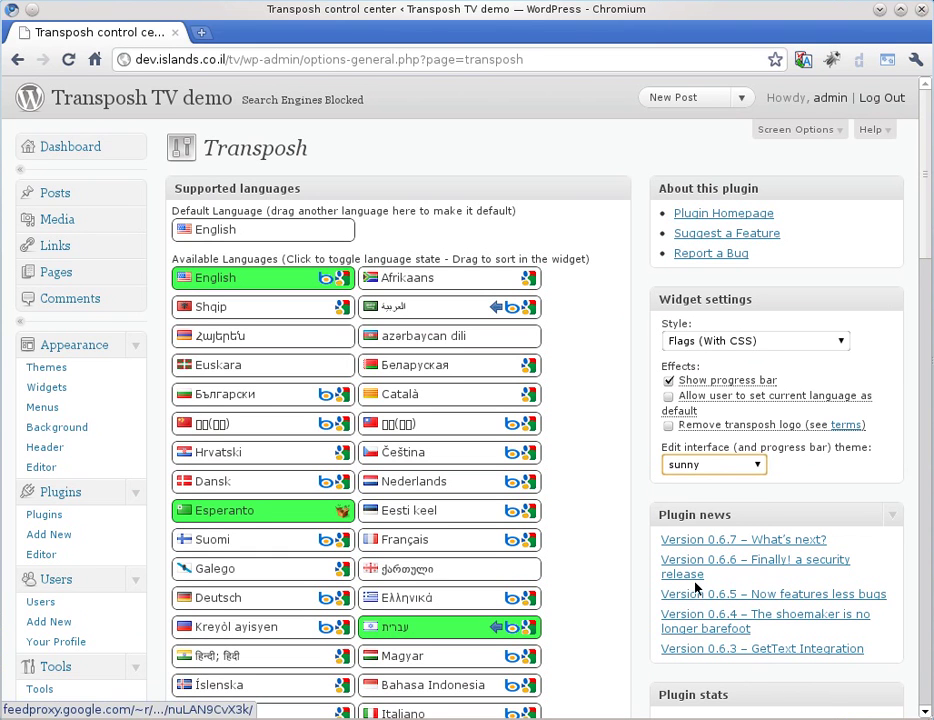
# - Search Google for 'themeroller' and view the Sunny theme in the jQuery UI ThemeRoller gallery
pyautogui.click(201, 32)
pyautogui.write('theme')
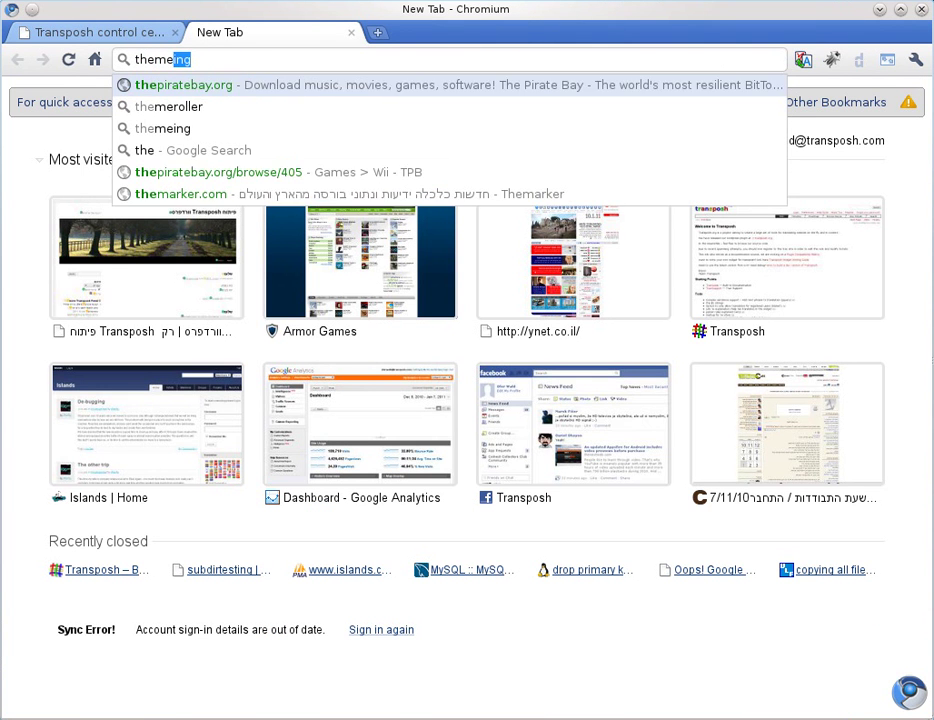
pyautogui.write('roller')
pyautogui.press('Return')
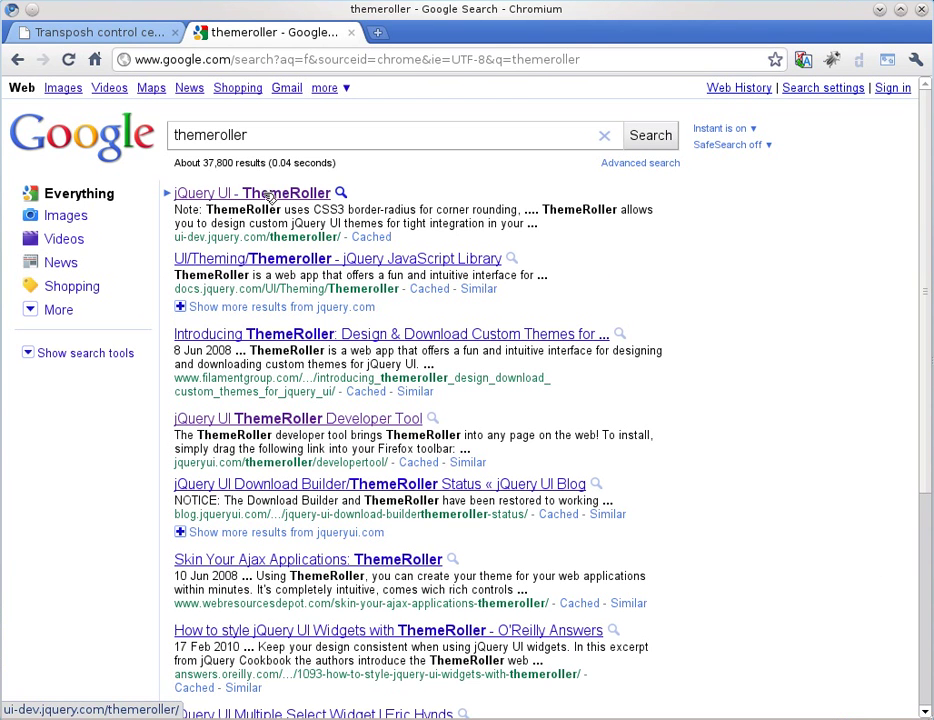
pyautogui.click(270, 196)
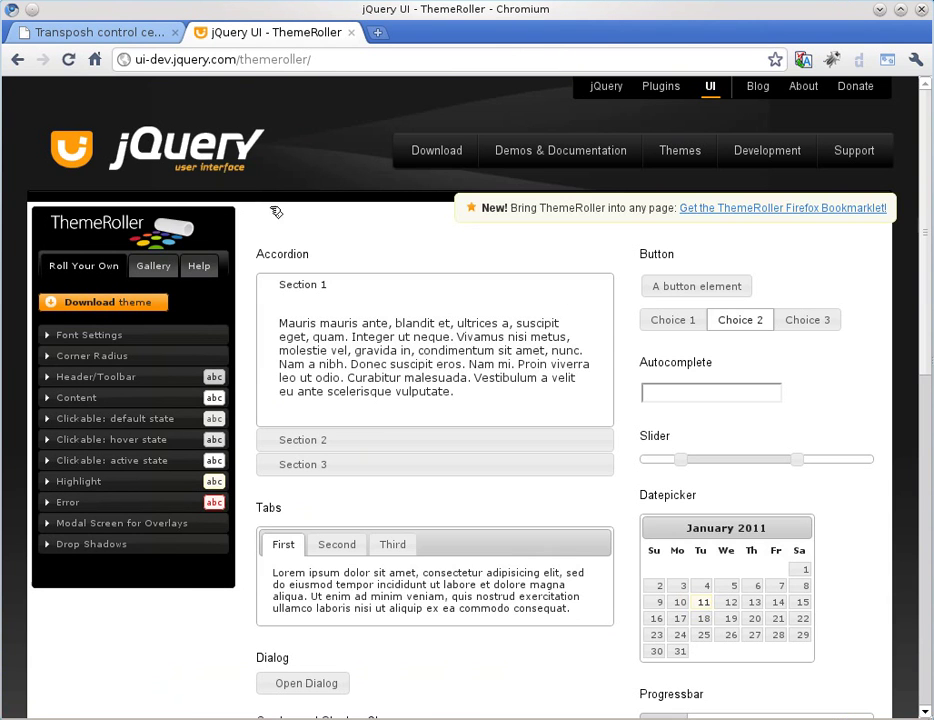
pyautogui.scroll(-5, 385, 321)
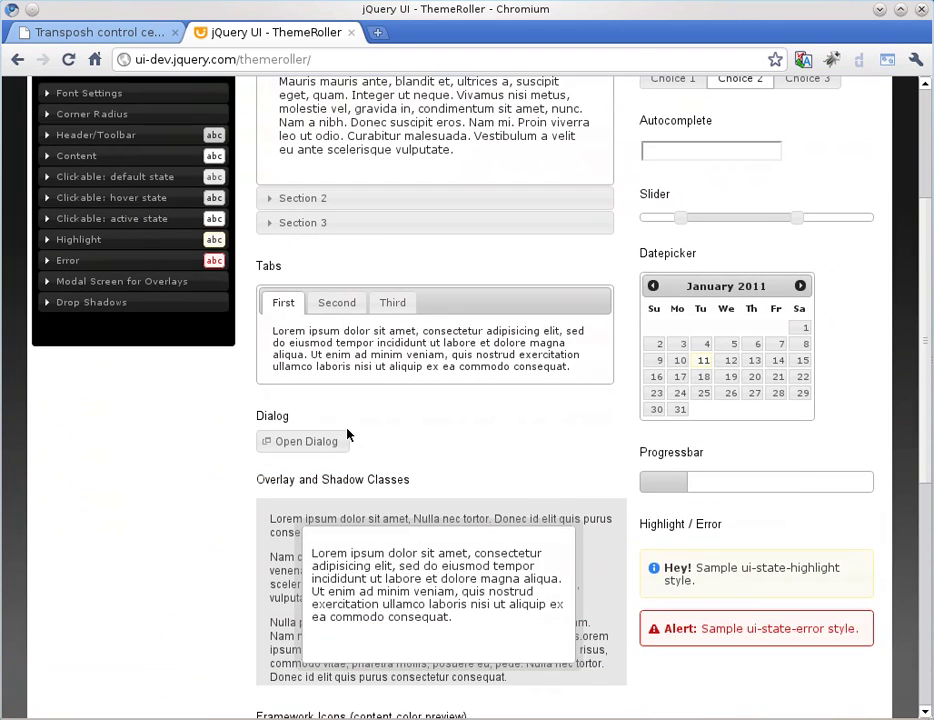
pyautogui.scroll(3, 208, 282)
pyautogui.click(155, 170)
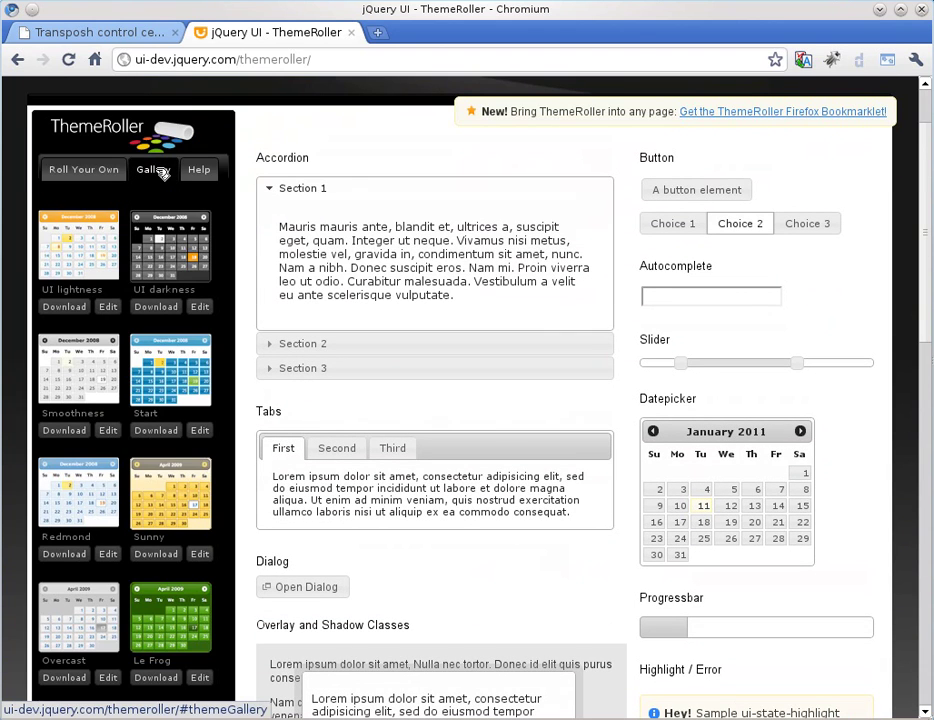
pyautogui.scroll(-5, 183, 495)
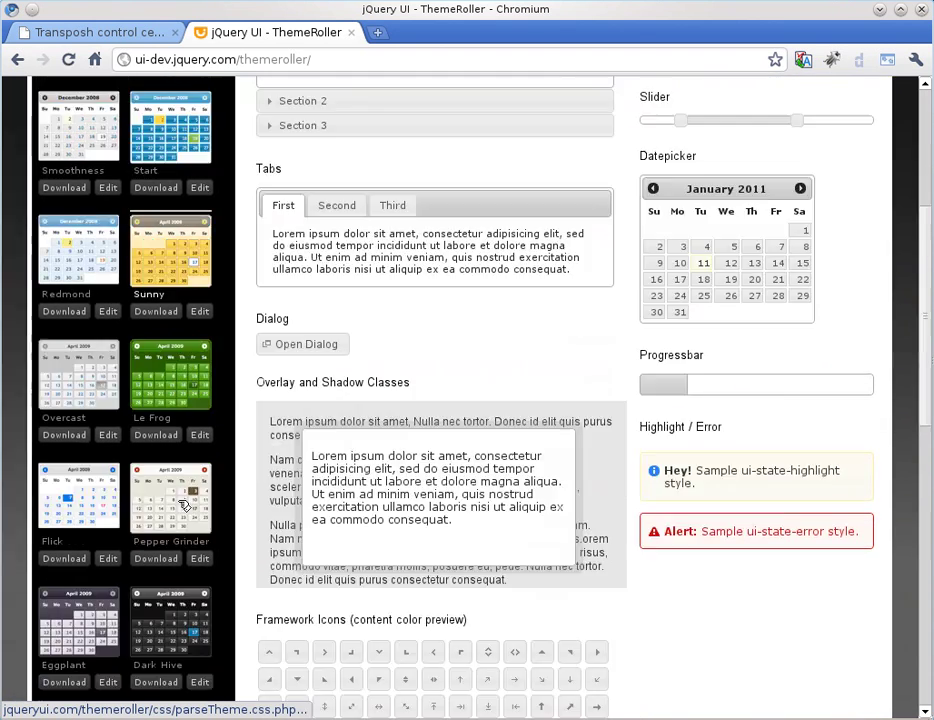
pyautogui.scroll(2, 184, 505)
pyautogui.scroll(1, 183, 505)
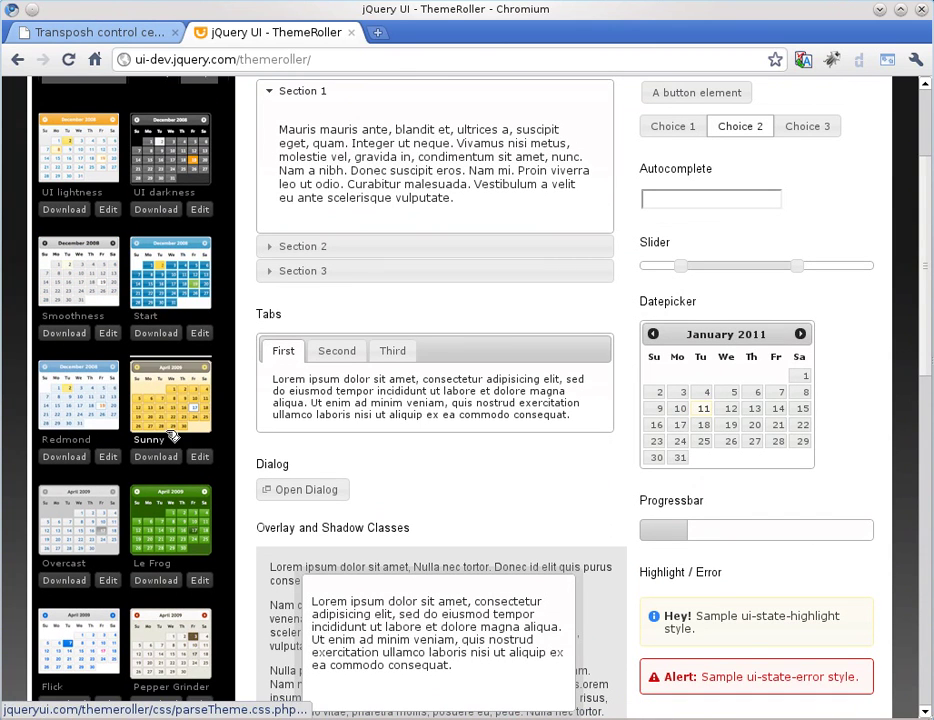
# - Close the ThemeRoller tab and save the Transposh settings with the sunny theme
pyautogui.click(351, 32)
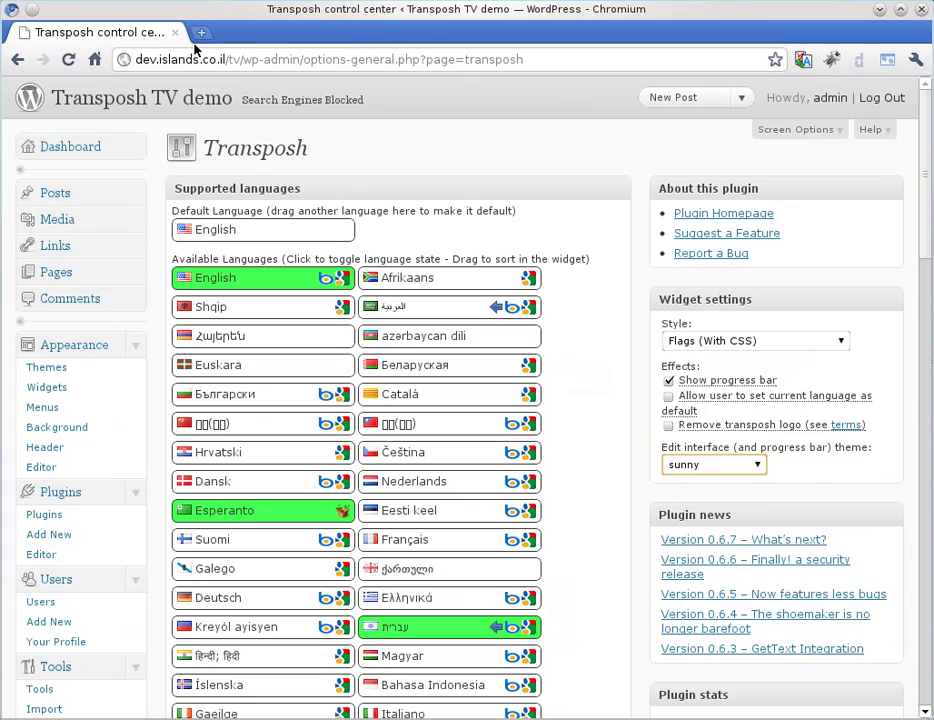
pyautogui.scroll(-10, 417, 476)
pyautogui.scroll(-20, 417, 476)
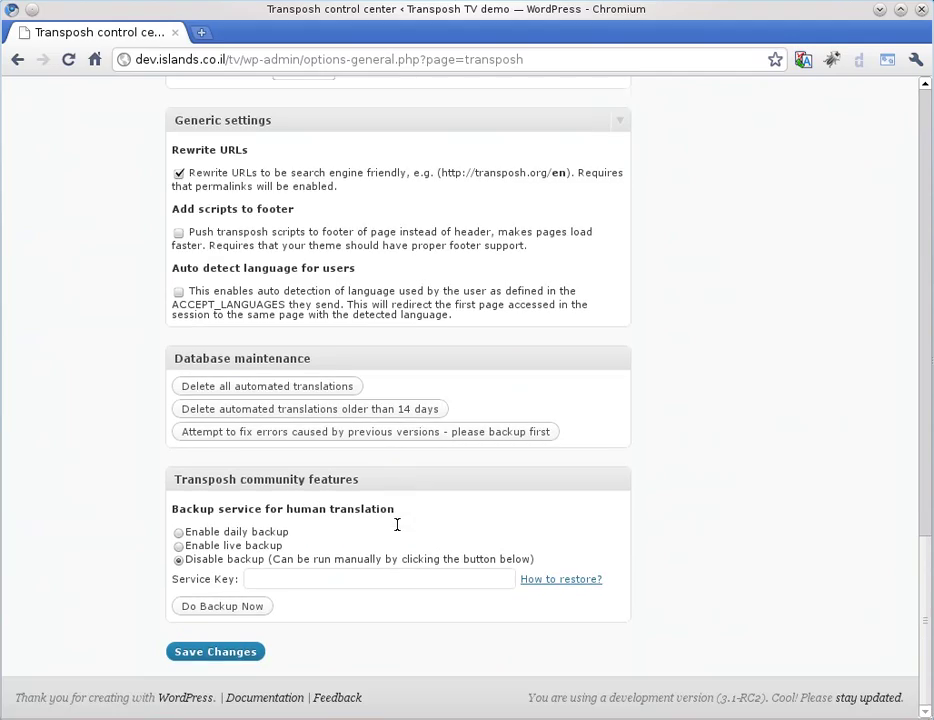
pyautogui.click(264, 651)
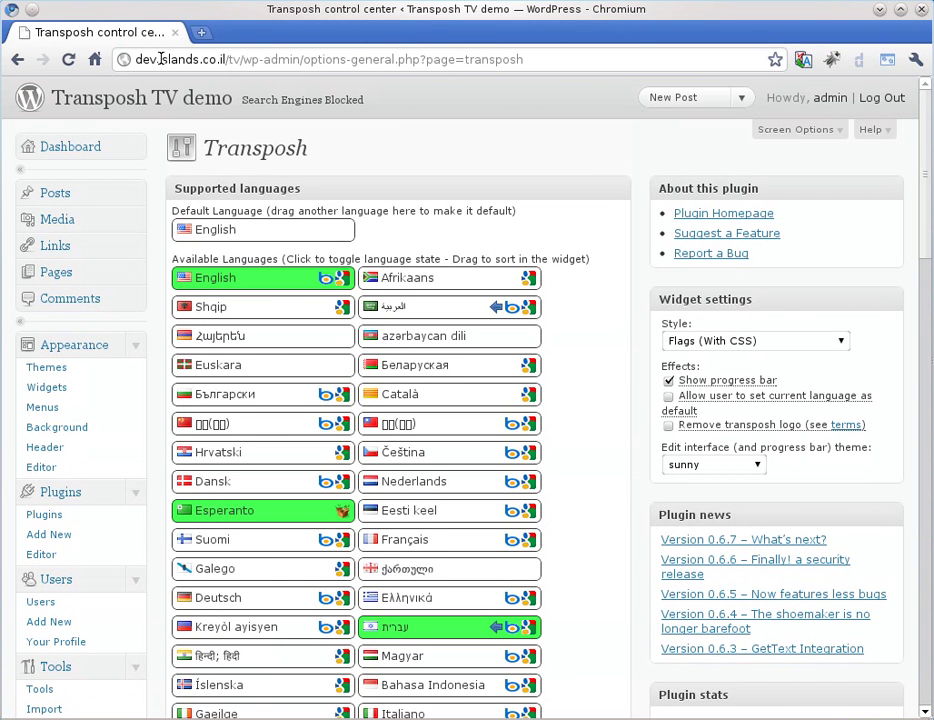
# - On the front page in Edit Translation mode, inspect the 'hello' translation and its alternates
pyautogui.click(128, 103)
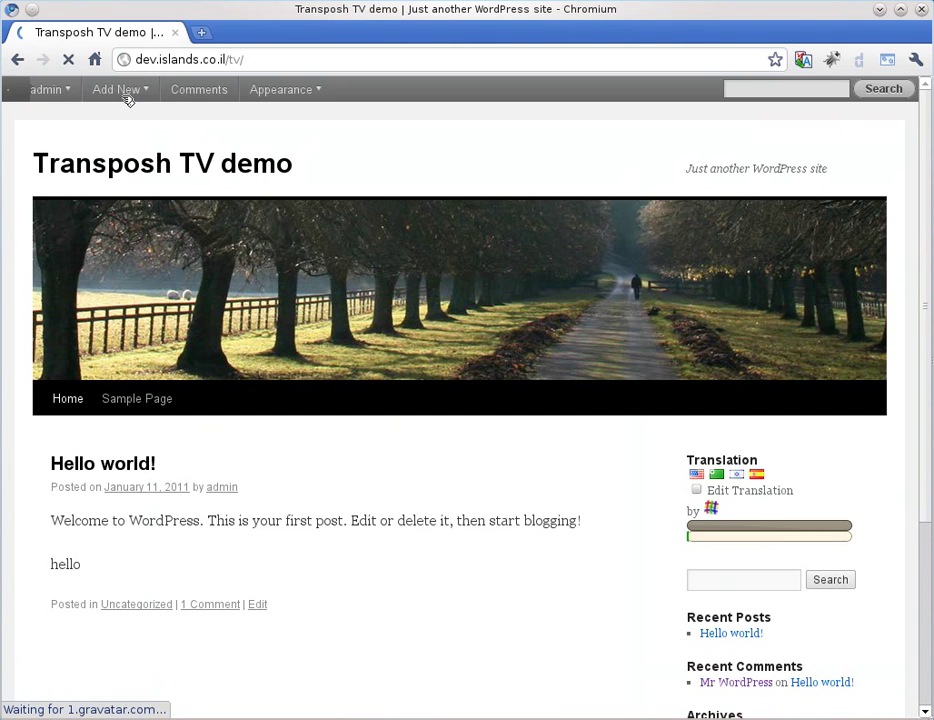
pyautogui.moveTo(133, 90)
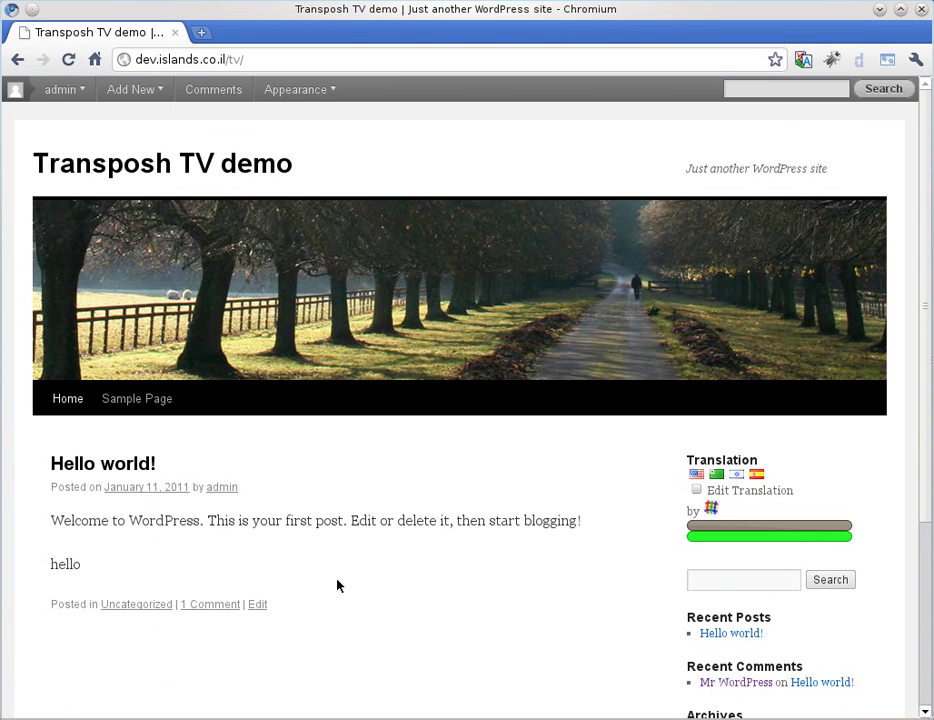
pyautogui.click(697, 490)
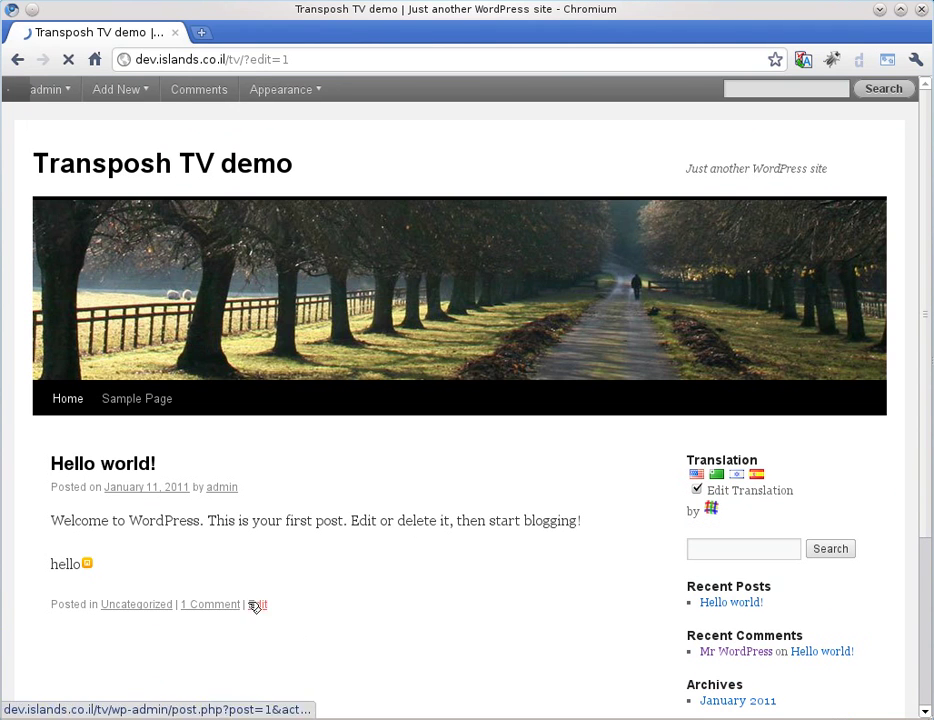
pyautogui.click(86, 565)
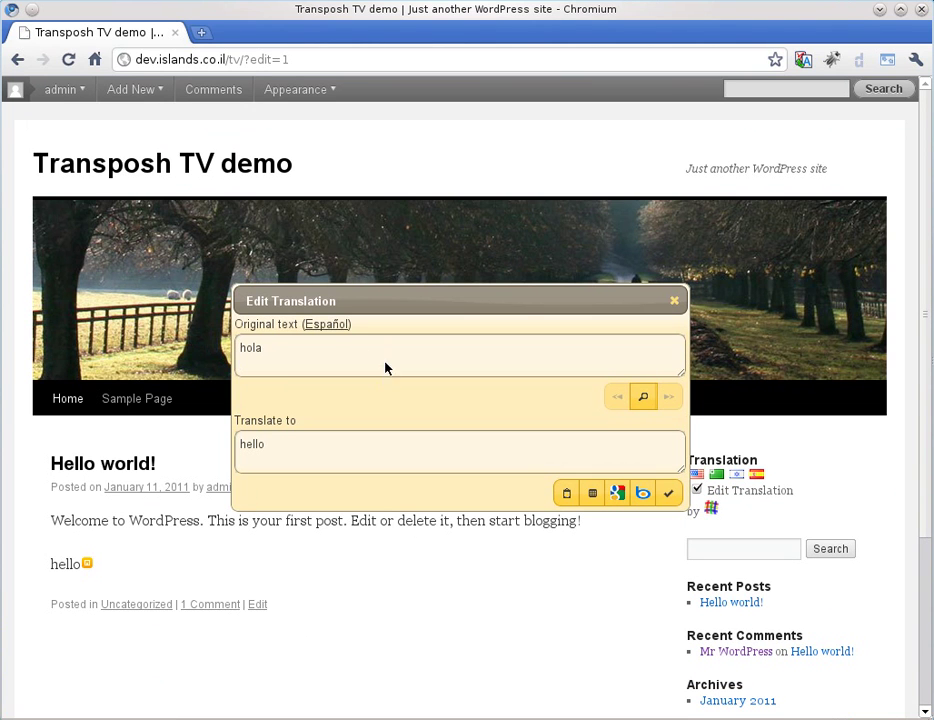
pyautogui.click(322, 330)
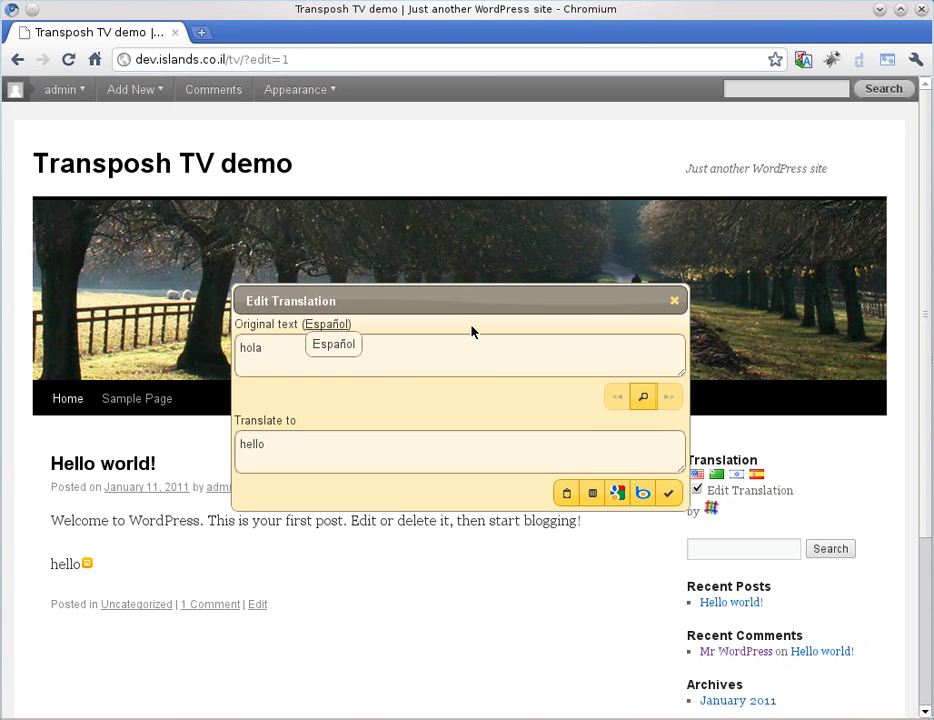
pyautogui.click(437, 438)
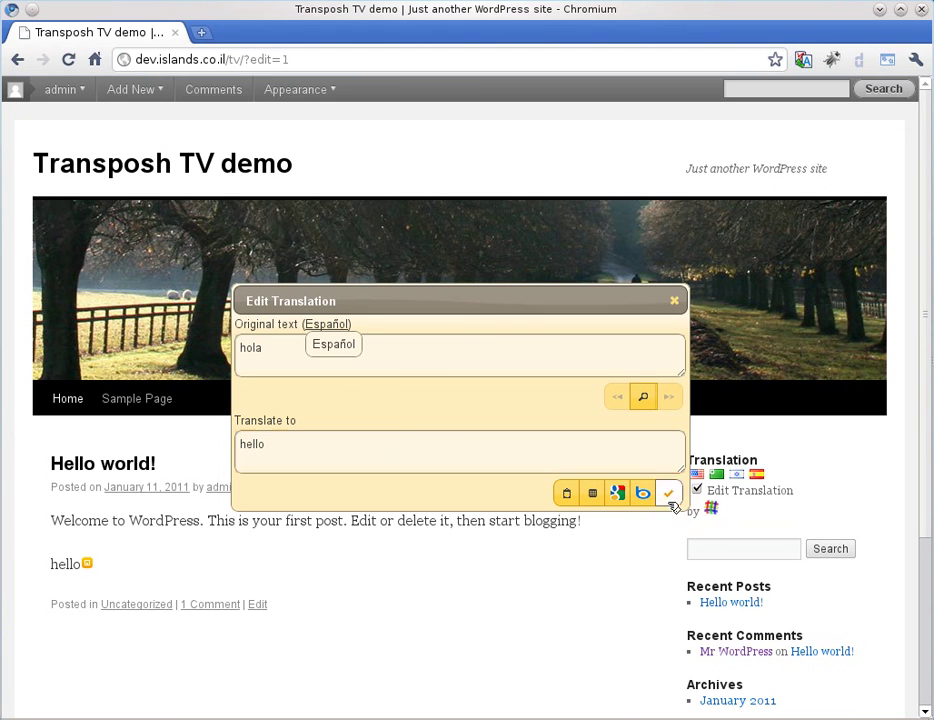
pyautogui.click(673, 300)
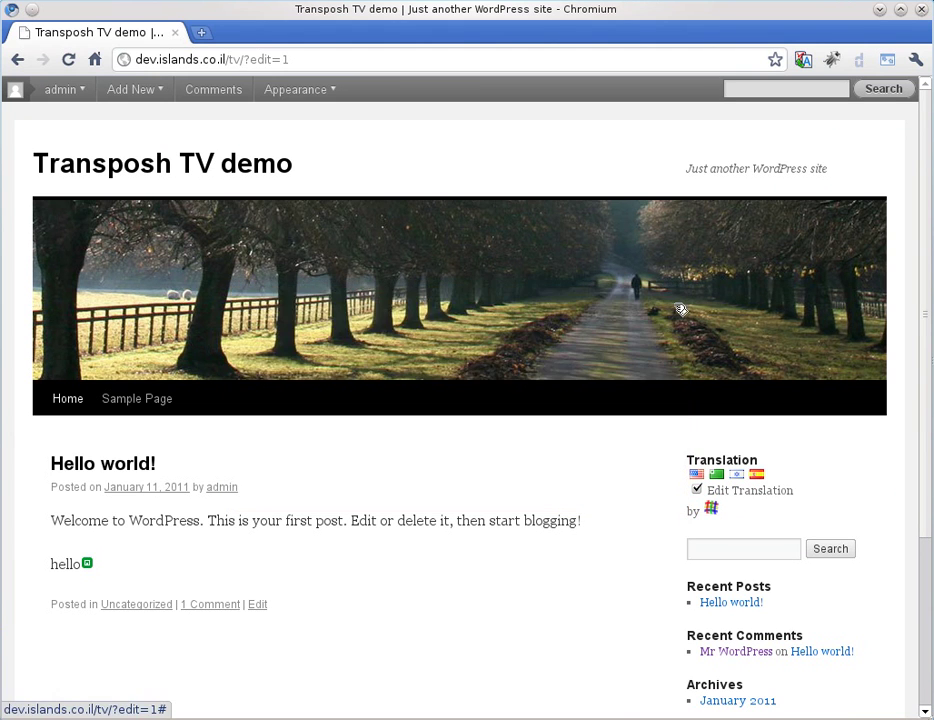
# - On the Hebrew page, set the source language to English and approve שלום as the translation
pyautogui.click(740, 476)
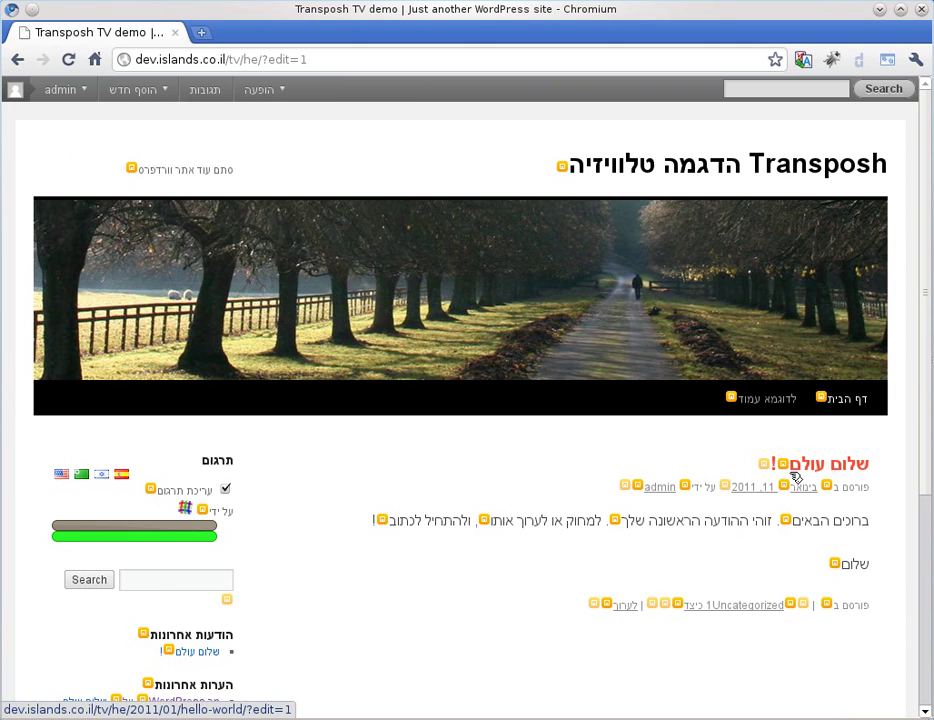
pyautogui.click(836, 565)
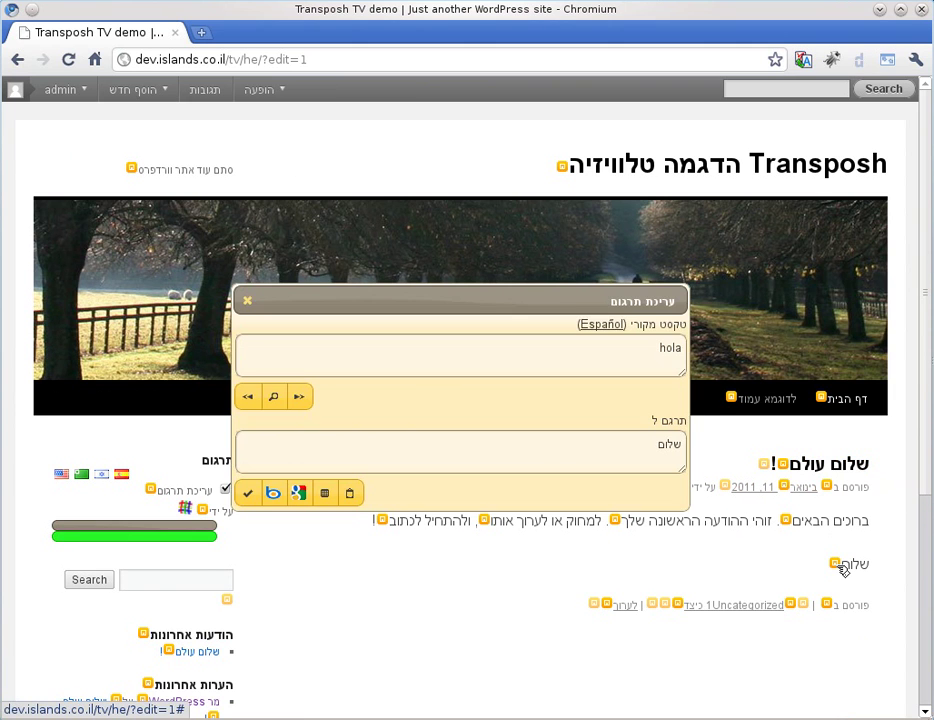
pyautogui.click(610, 326)
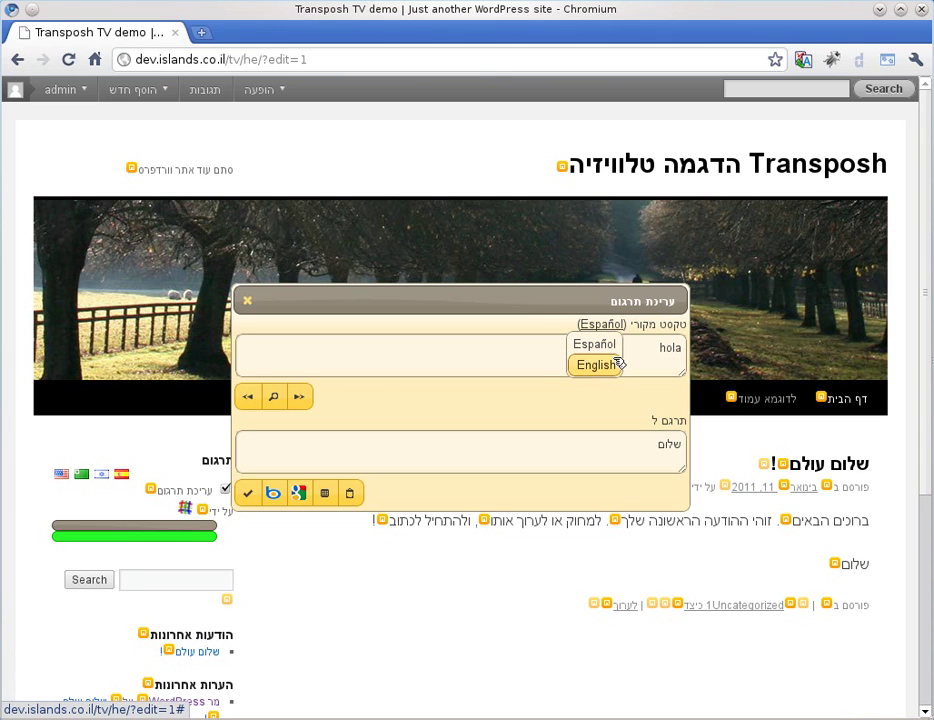
pyautogui.click(618, 364)
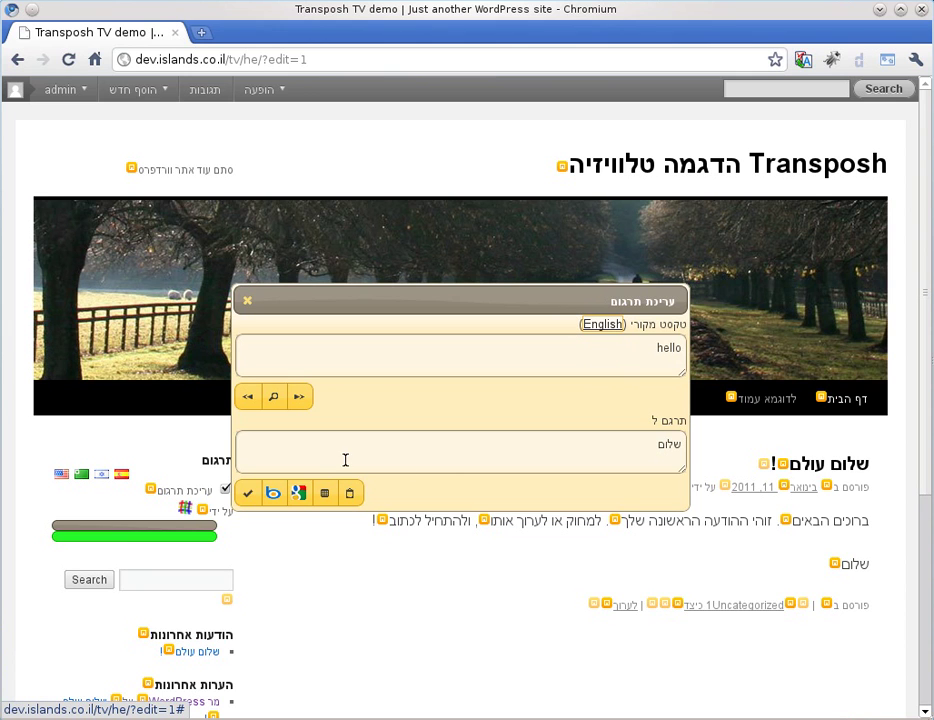
pyautogui.click(251, 493)
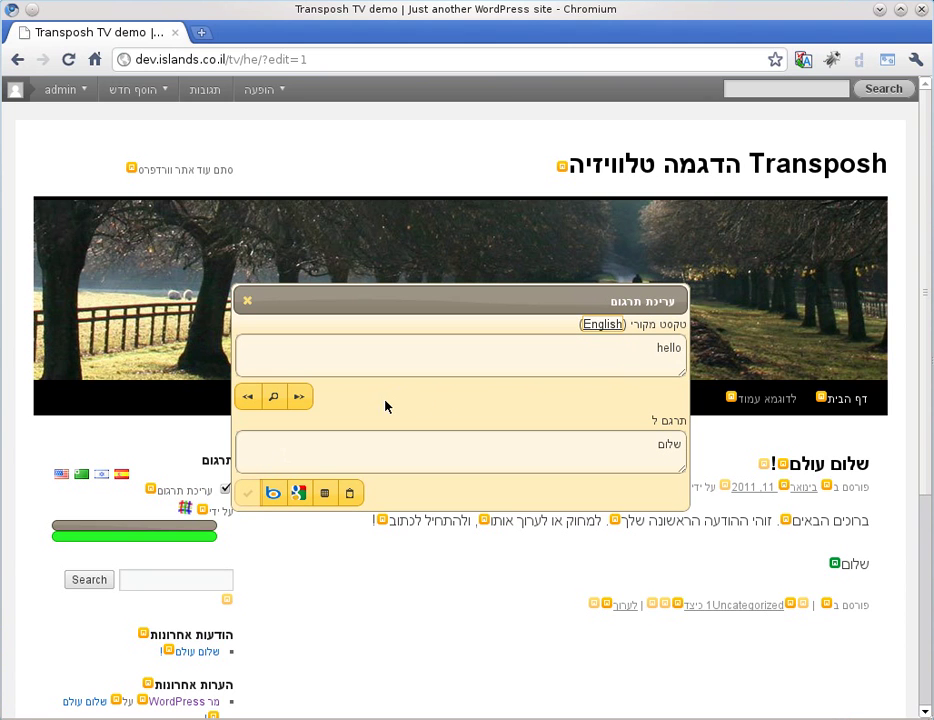
# - Step through neighbouring phrases, including 'by' and 'Search for', to review their Hebrew translations
pyautogui.click(275, 396)
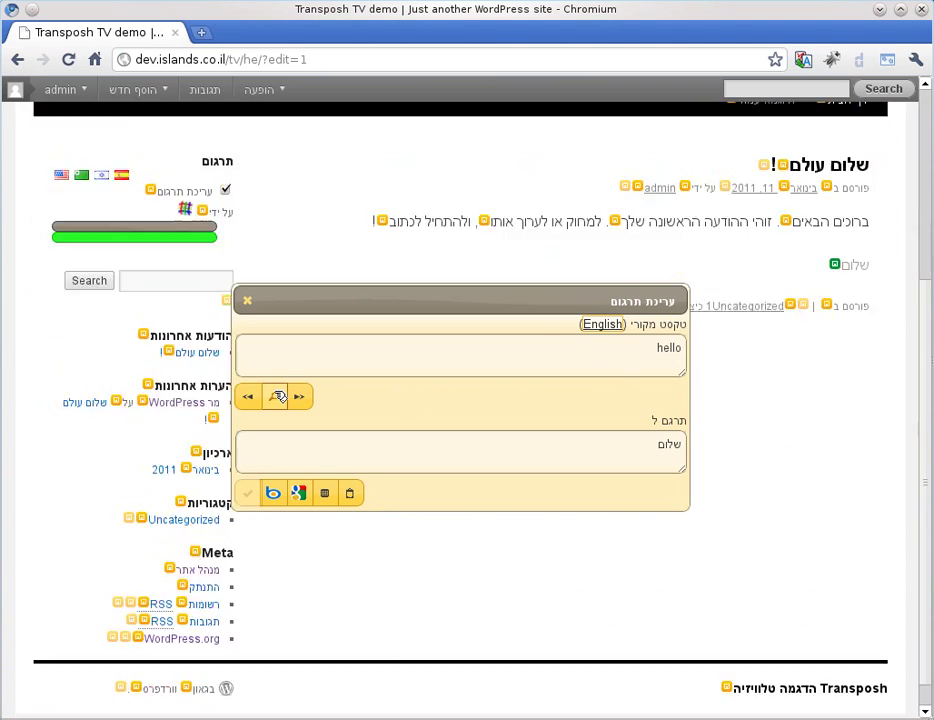
pyautogui.click(252, 397)
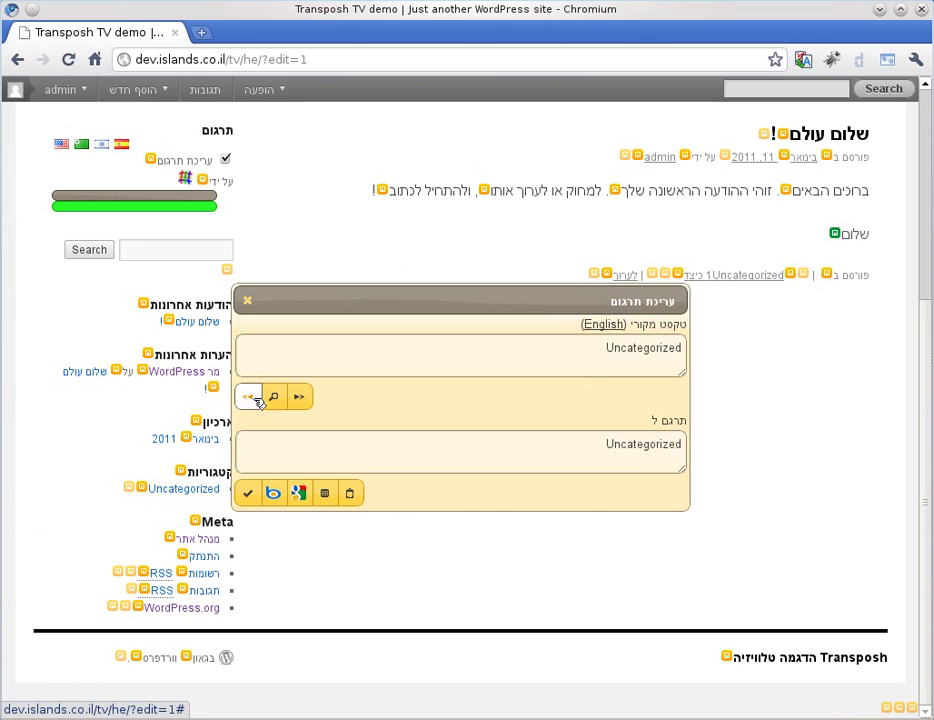
pyautogui.click(253, 397)
pyautogui.click(254, 397)
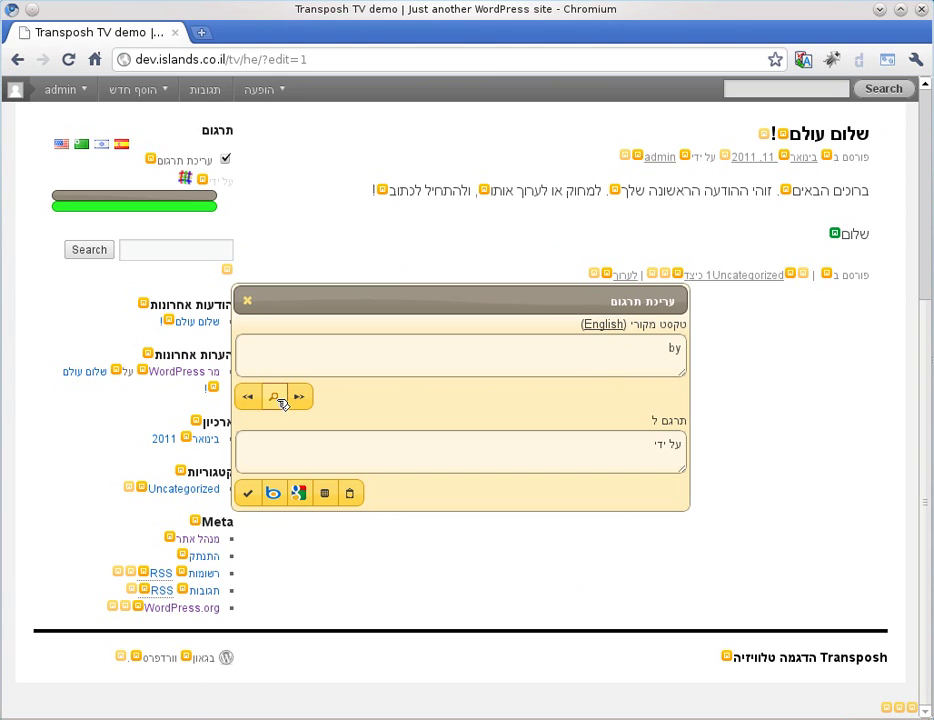
pyautogui.click(255, 398)
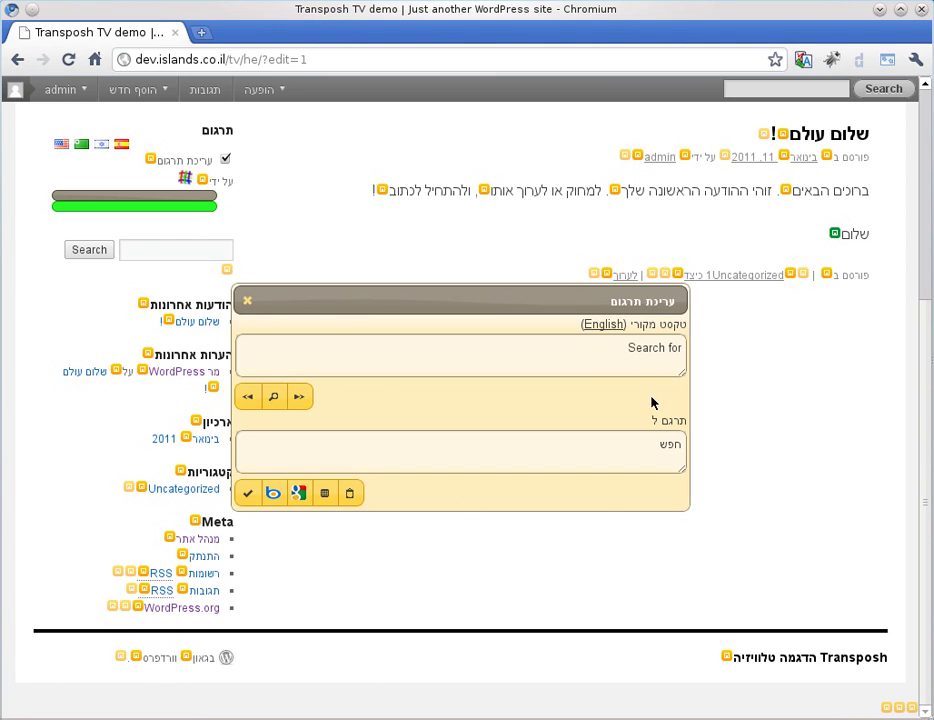
# - Close the Edit Translation dialog, keeping the approved 'שלום' translation on the Hebrew front page
pyautogui.click(248, 301)
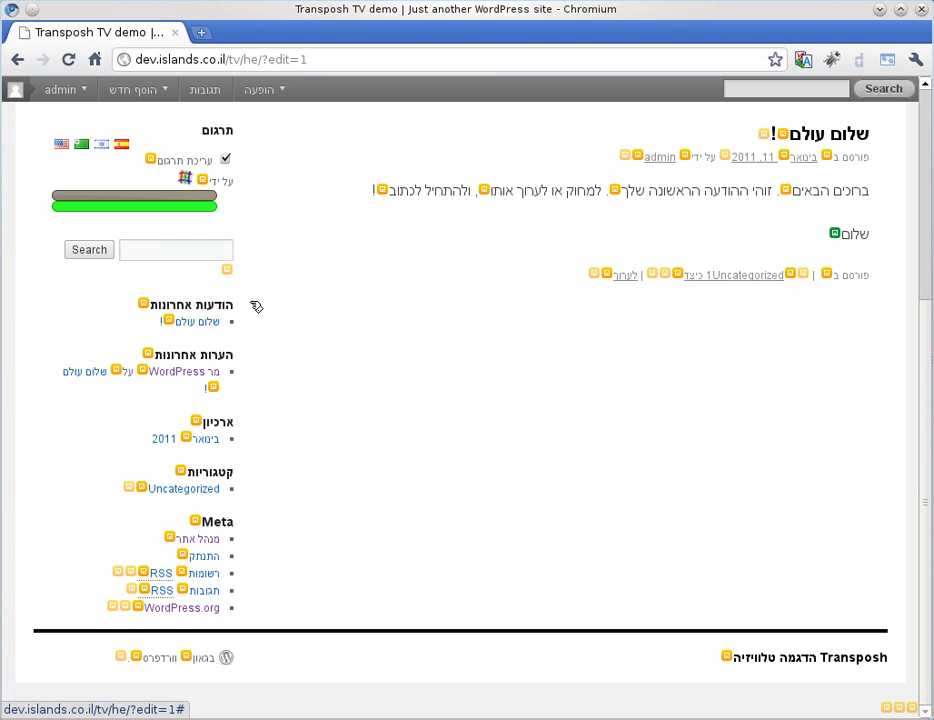